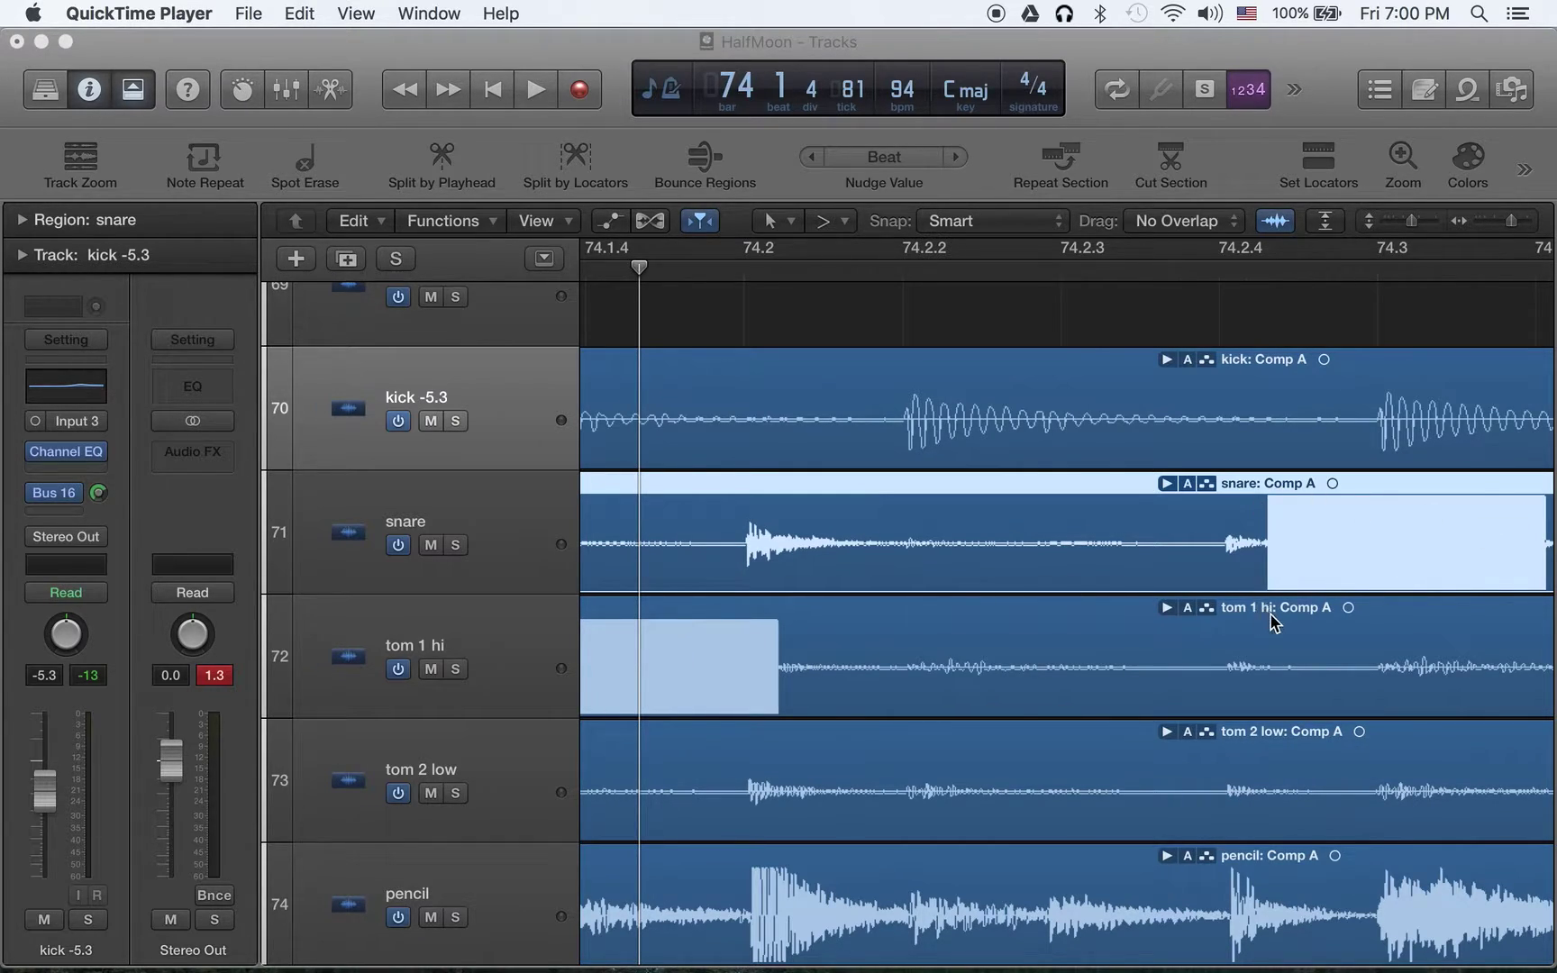
Step: Play the drum tracks from bar 73 through the noise bursts, stopping in bar 75
{"action": "scroll", "coordinate": [1279, 620], "scroll_direction": "right", "scroll_amount": 6}
{"action": "scroll", "coordinate": [1324, 613], "scroll_direction": "left", "scroll_amount": 8}
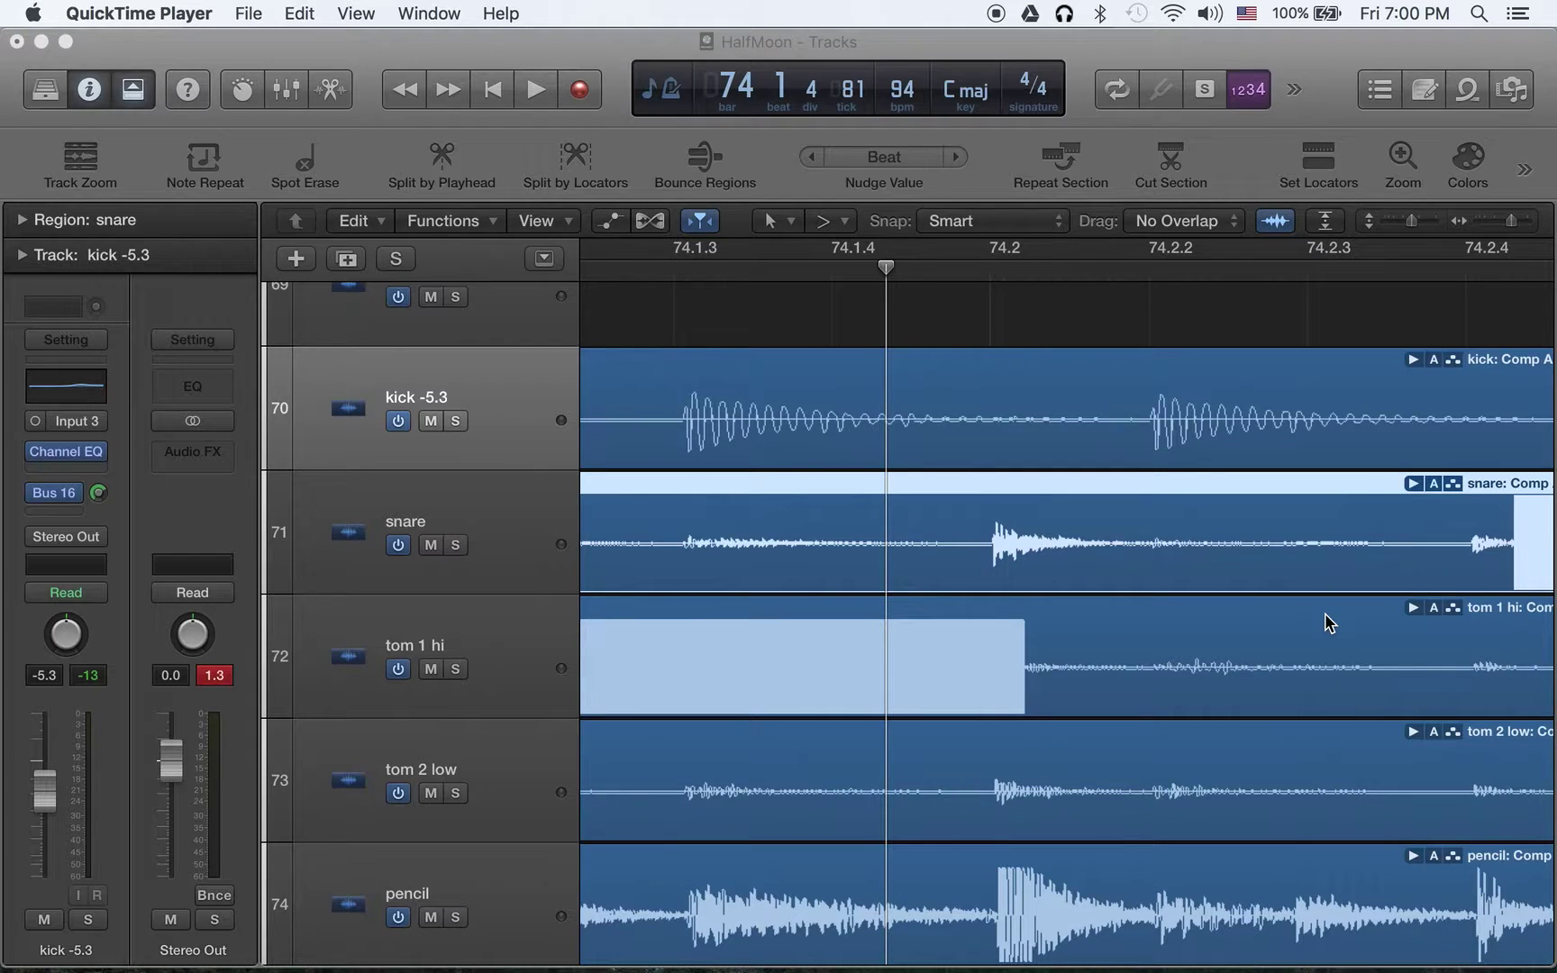
{"action": "scroll", "coordinate": [1324, 613], "scroll_direction": "left", "scroll_amount": 4}
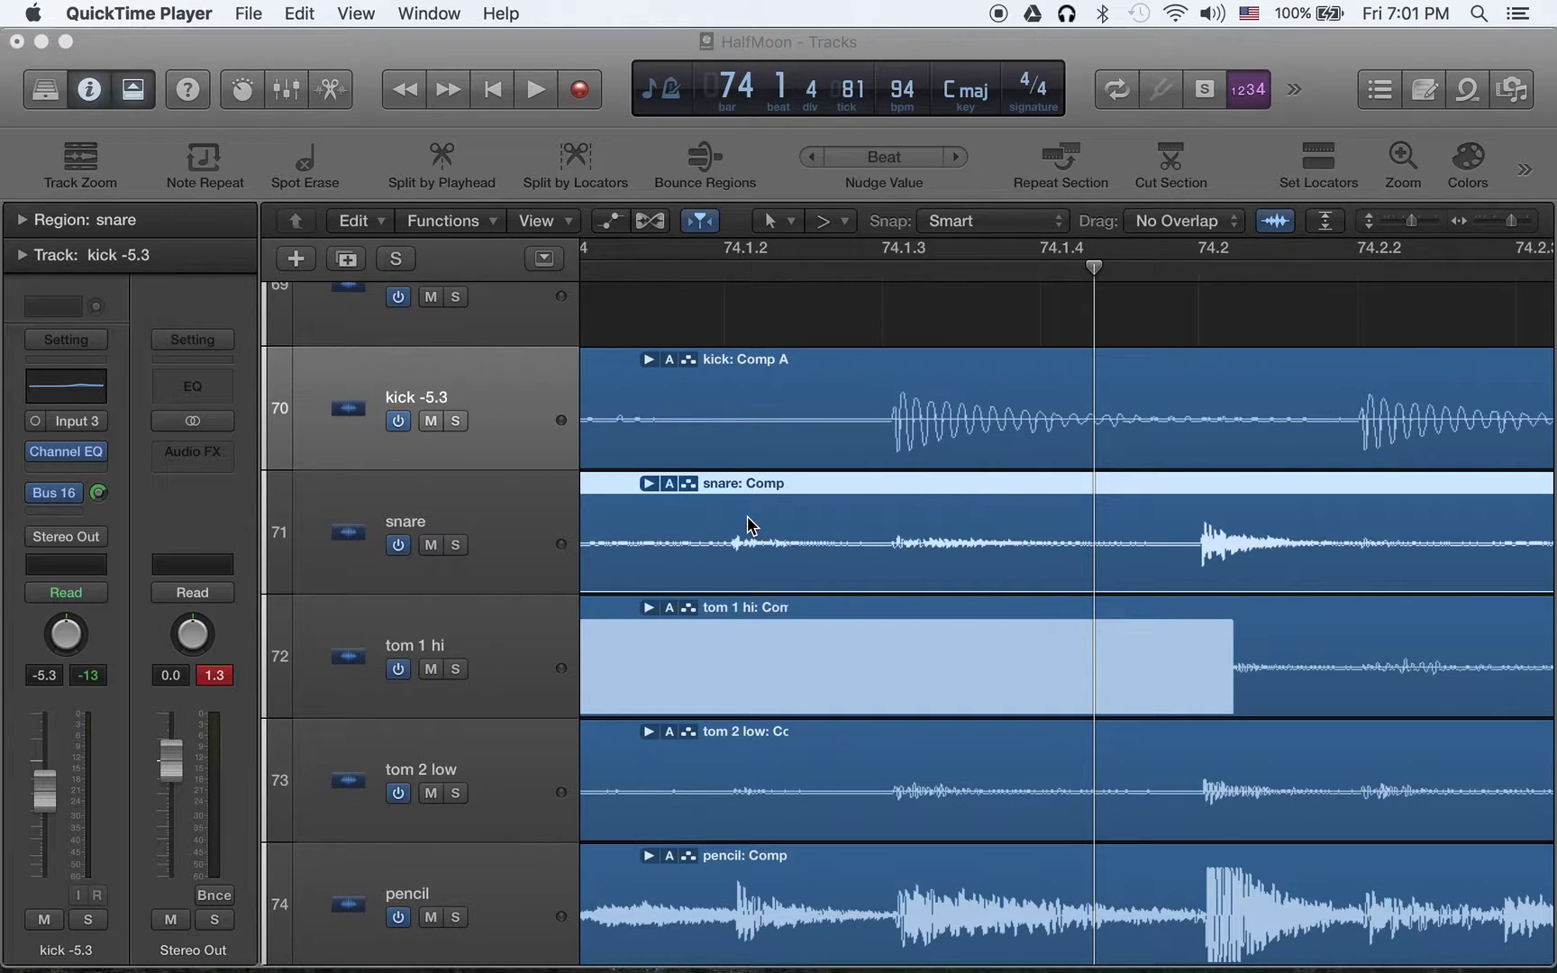
{"action": "left_click", "coordinate": [897, 270]}
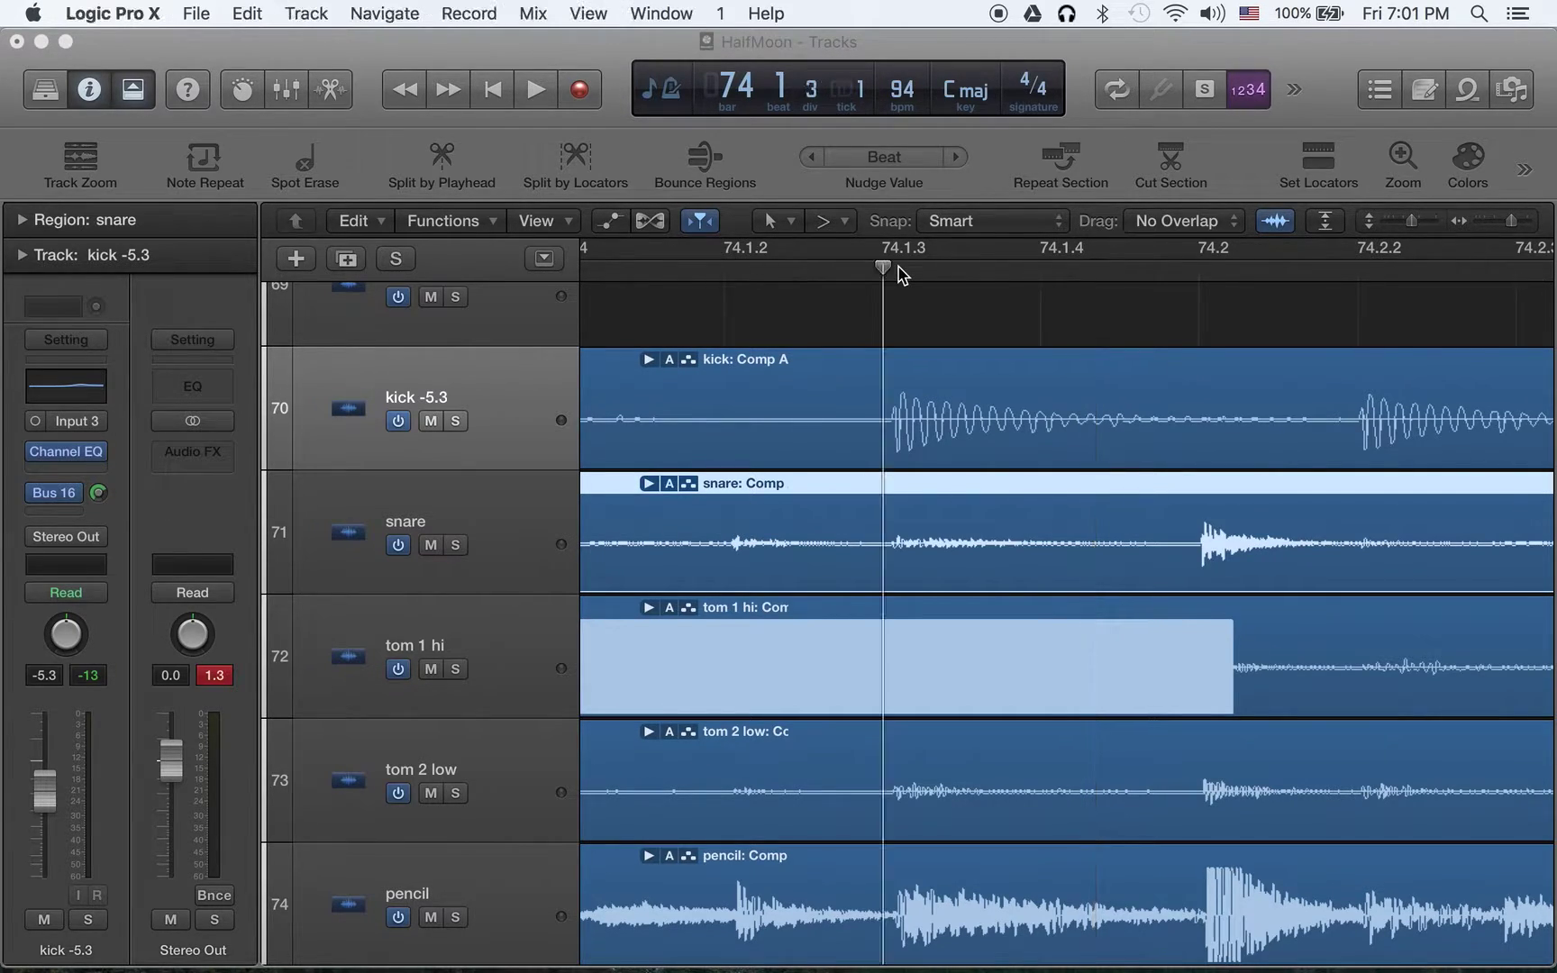
{"action": "key", "text": "comma"}
{"action": "key", "text": "space"}
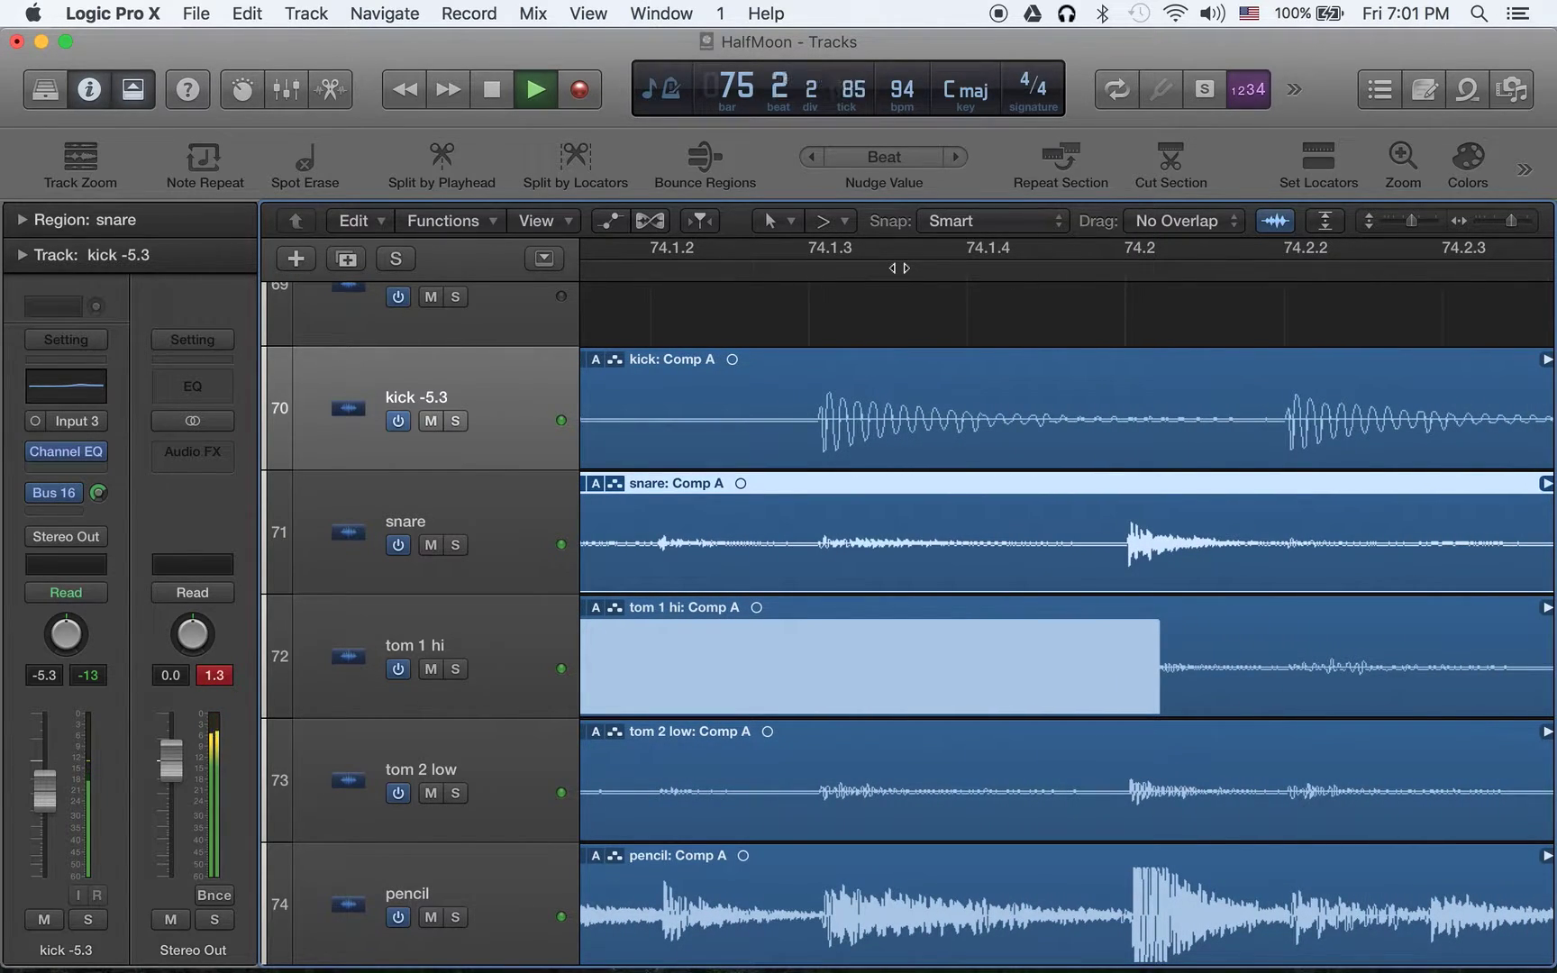
{"action": "key", "text": "space"}
Step: Scroll across the drum tracks to locate the snare region's white noise block
{"action": "scroll", "coordinate": [818, 639], "scroll_direction": "left", "scroll_amount": 5}
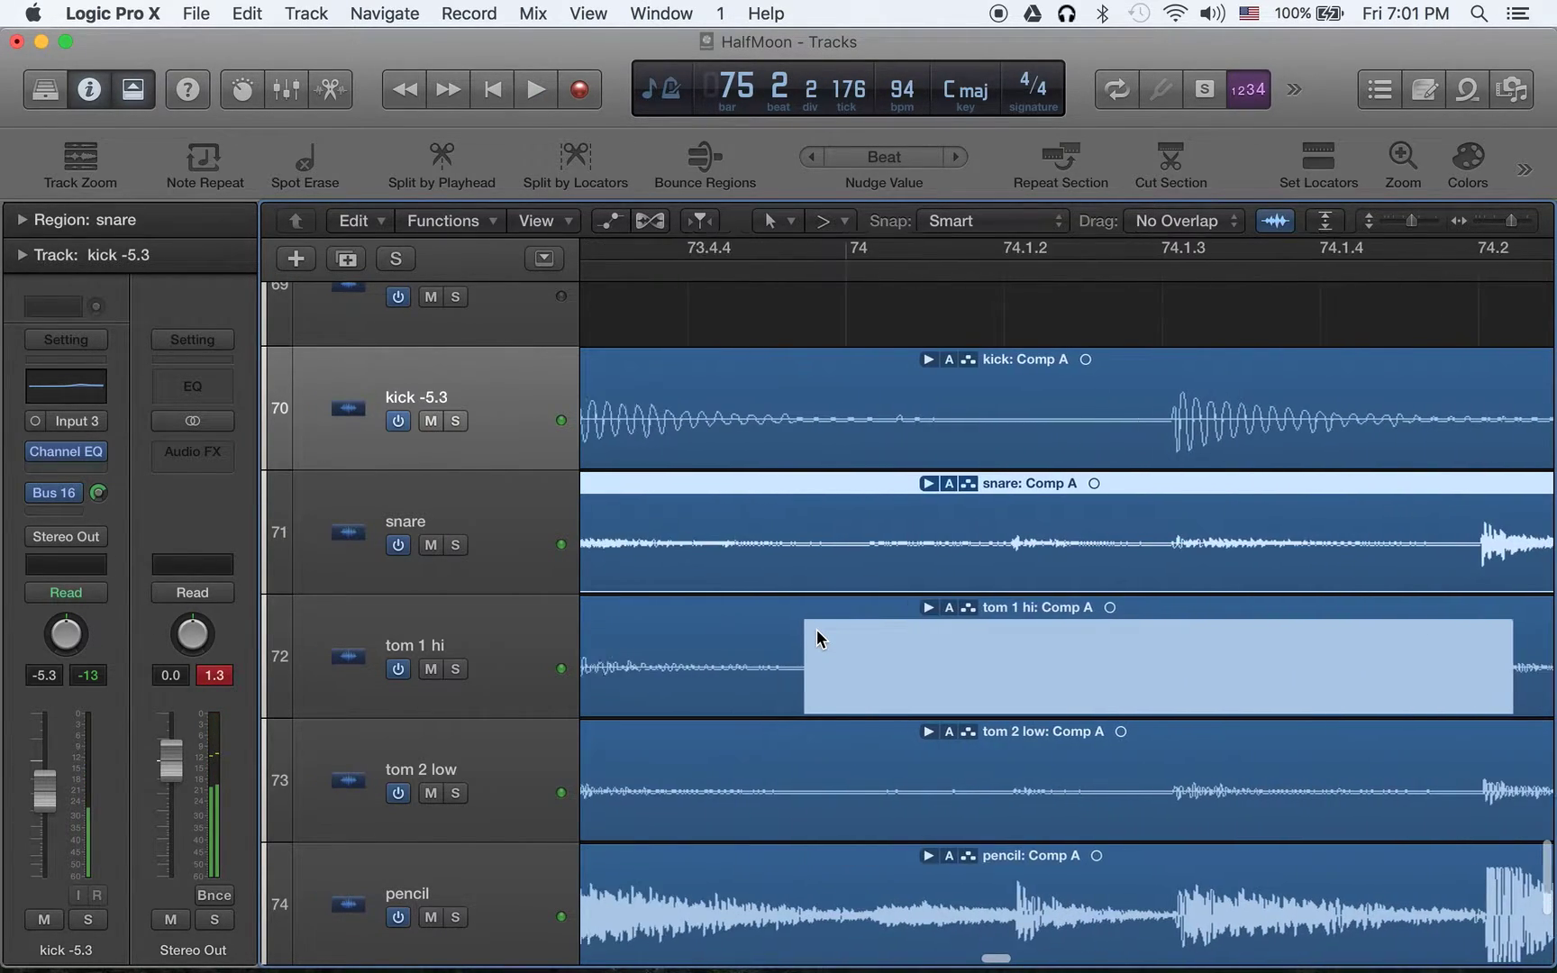
{"action": "scroll", "coordinate": [1146, 690], "scroll_direction": "right", "scroll_amount": 10}
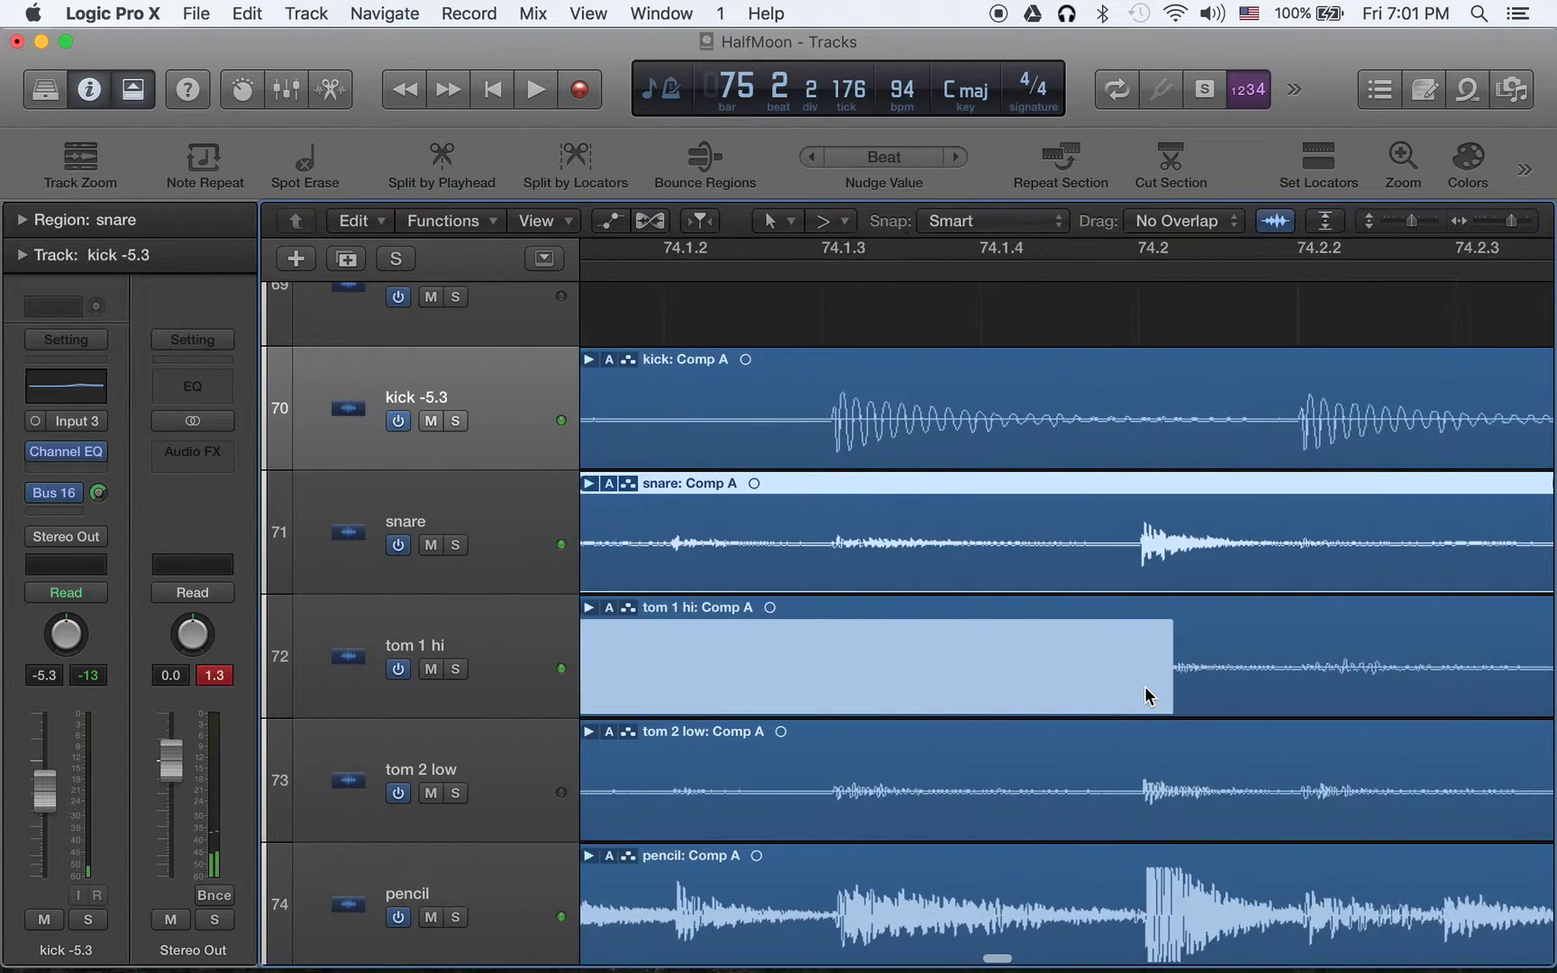
{"action": "scroll", "coordinate": [1149, 694], "scroll_direction": "down", "scroll_amount": 3}
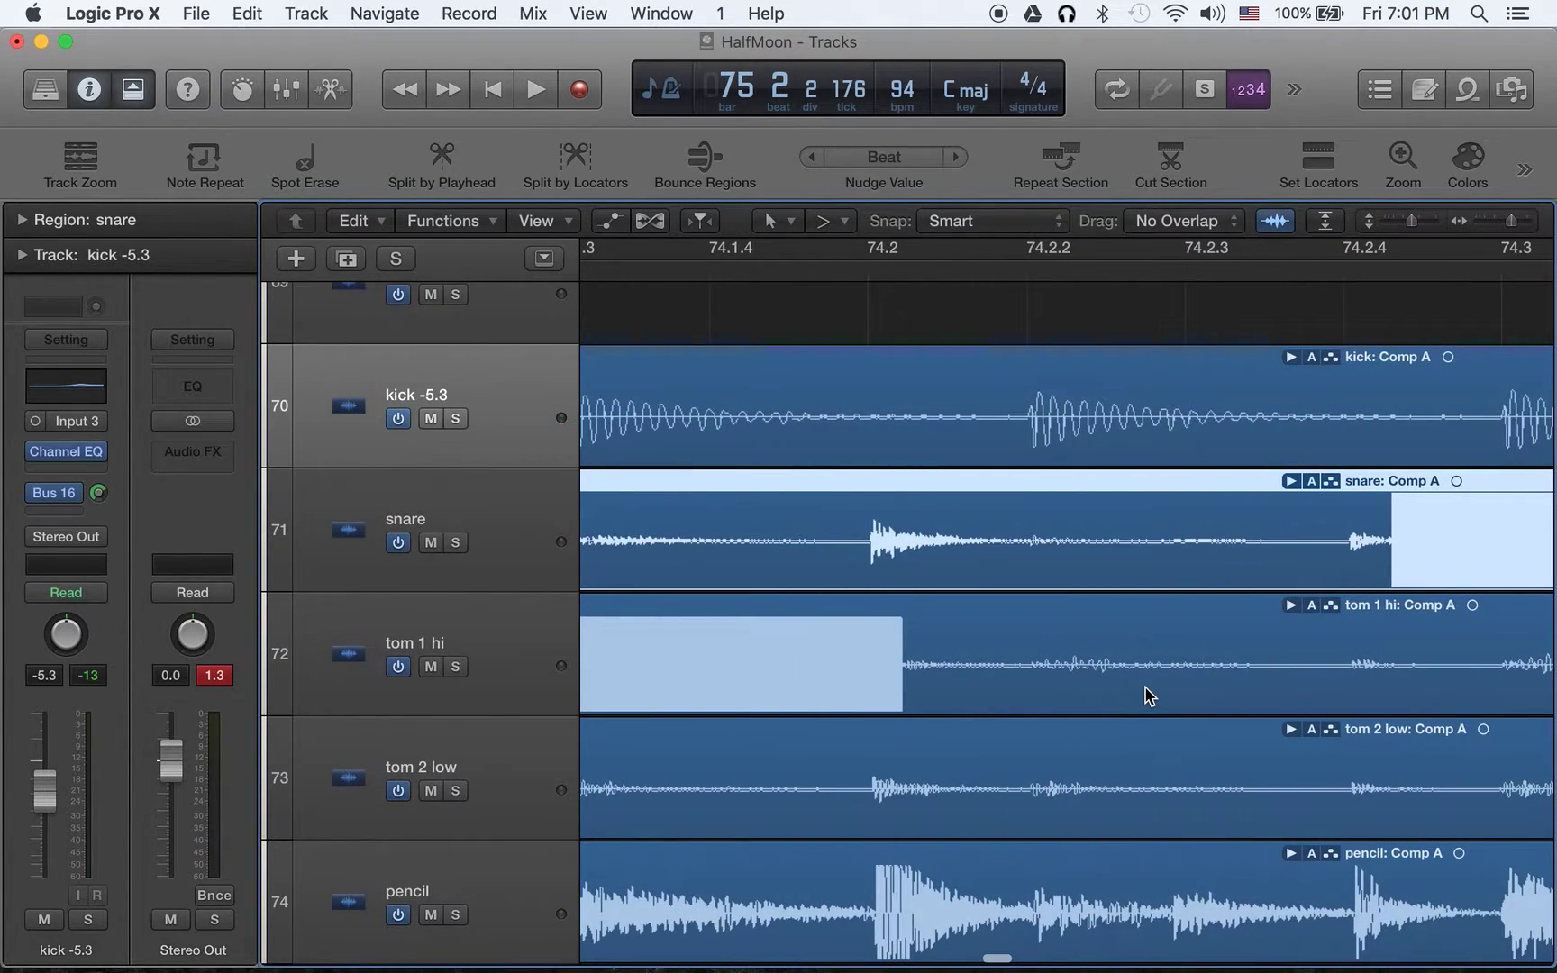
{"action": "scroll", "coordinate": [1145, 698], "scroll_direction": "down", "scroll_amount": 3}
{"action": "scroll", "coordinate": [1139, 692], "scroll_direction": "up", "scroll_amount": 8}
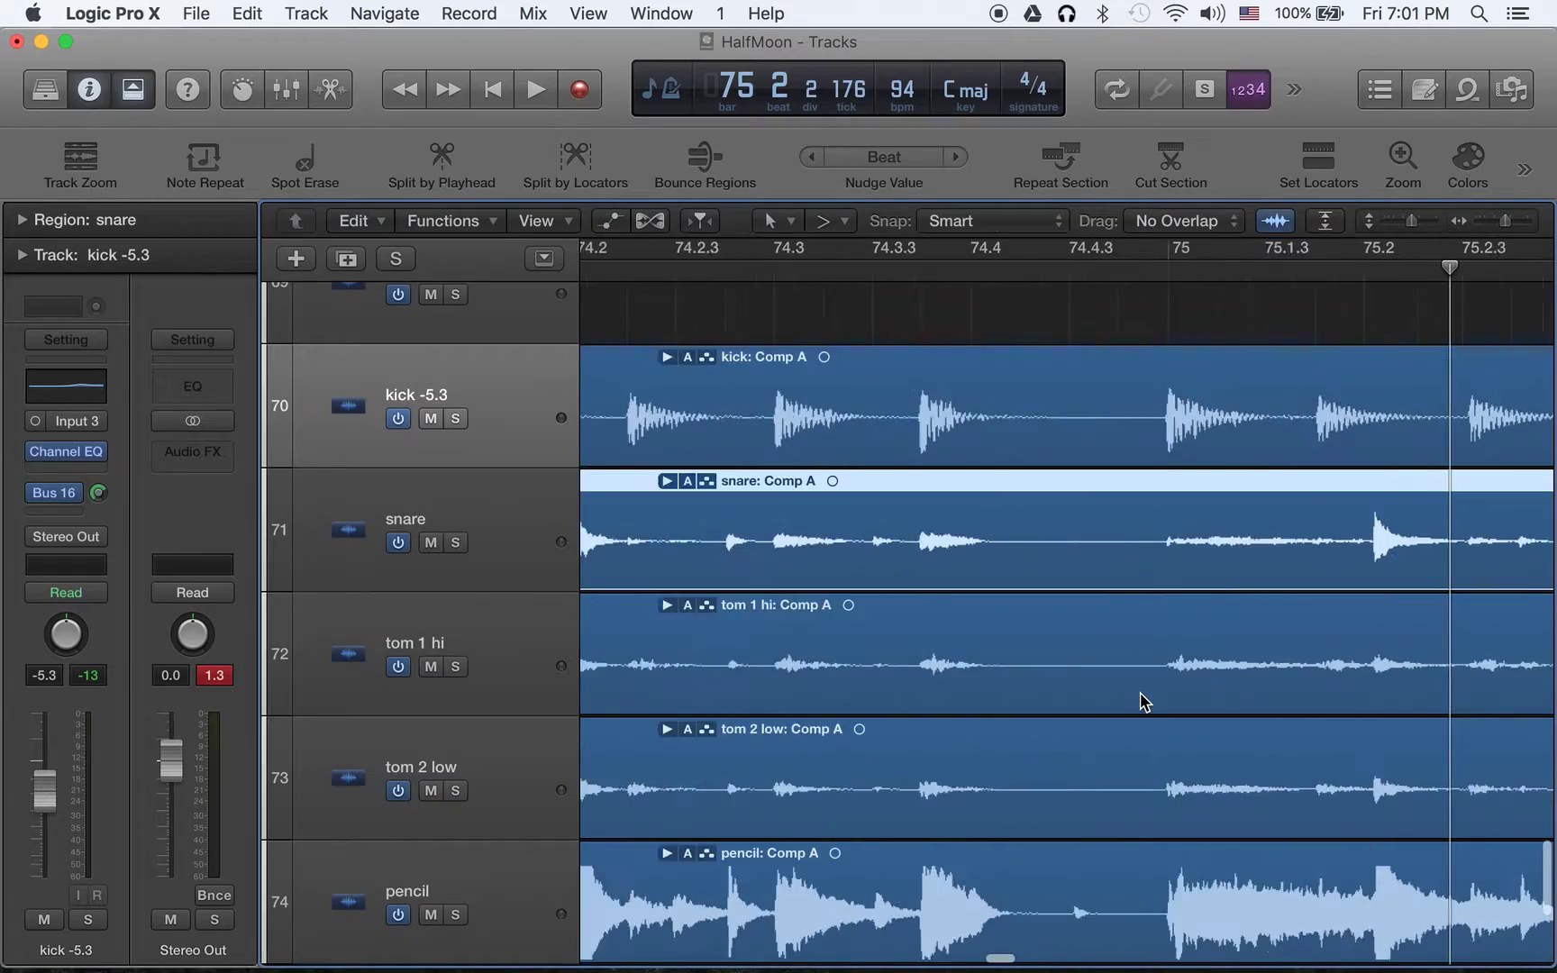
{"action": "scroll", "coordinate": [1139, 692], "scroll_direction": "right", "scroll_amount": 5}
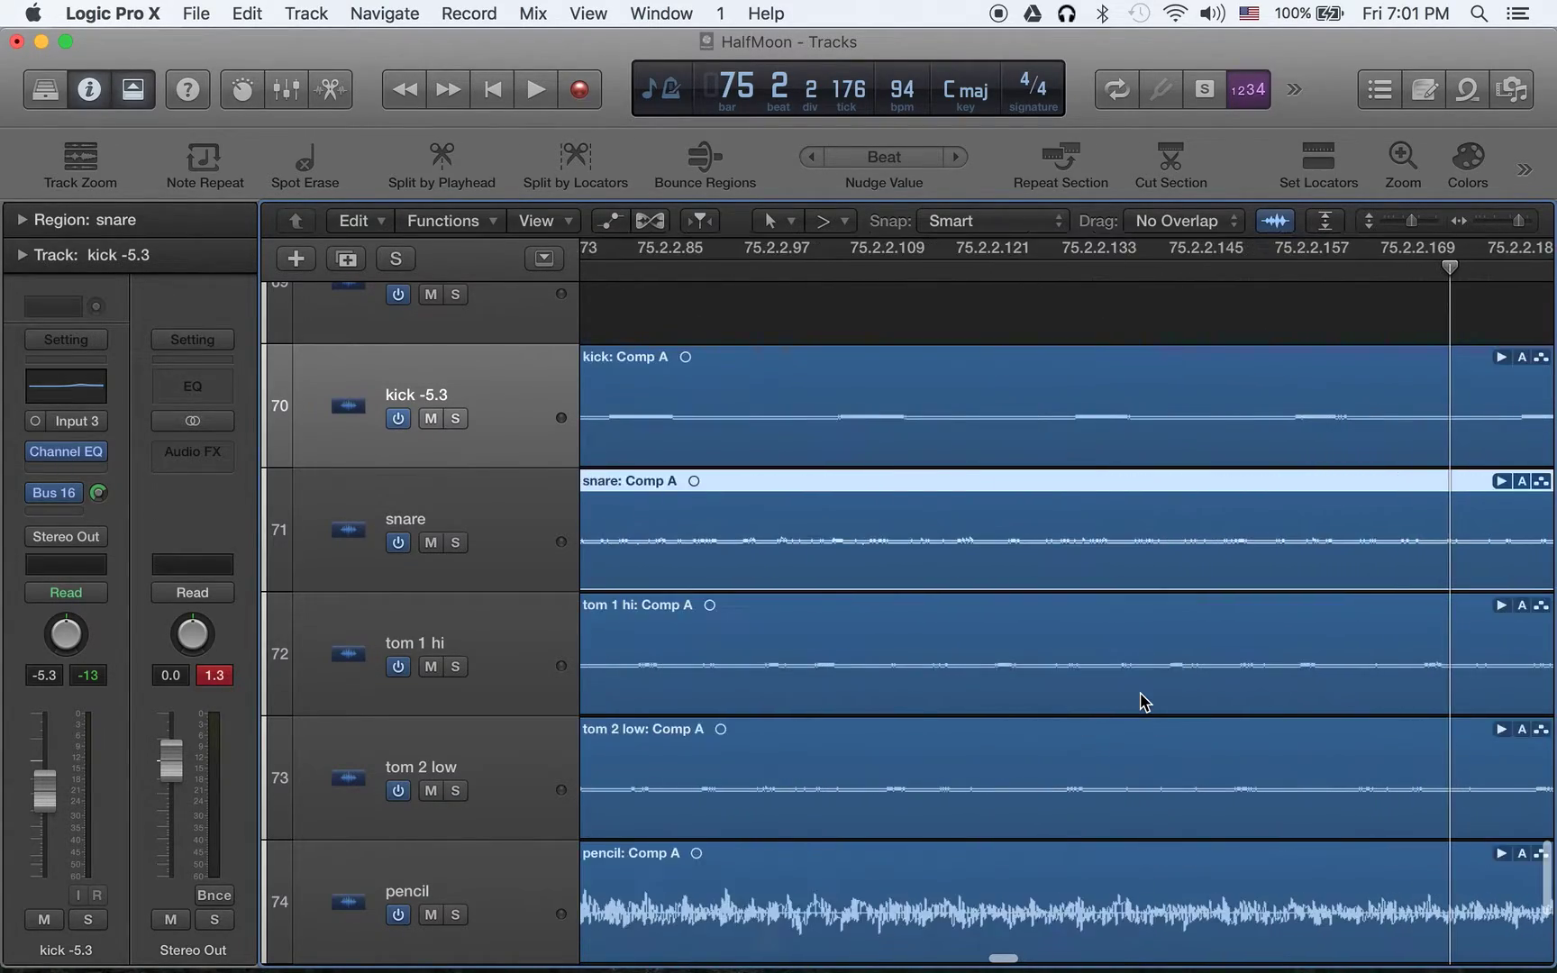
{"action": "scroll", "coordinate": [1140, 712], "scroll_direction": "up", "scroll_amount": 8}
{"action": "scroll", "coordinate": [1136, 713], "scroll_direction": "right", "scroll_amount": 15}
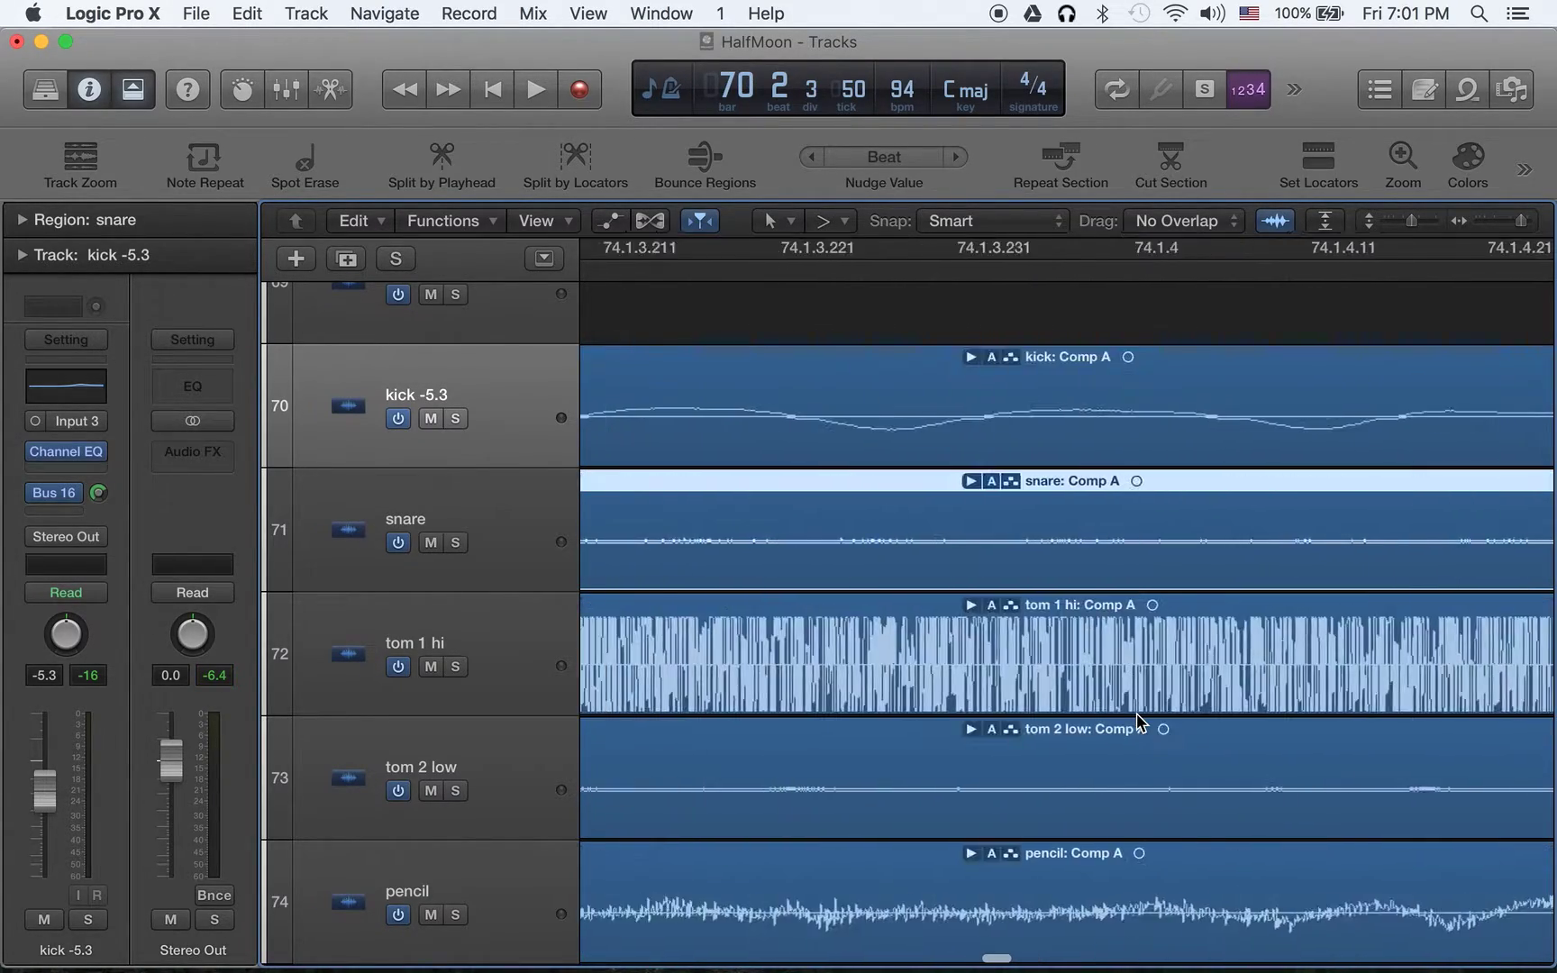
{"action": "scroll", "coordinate": [1140, 721], "scroll_direction": "left", "scroll_amount": 10}
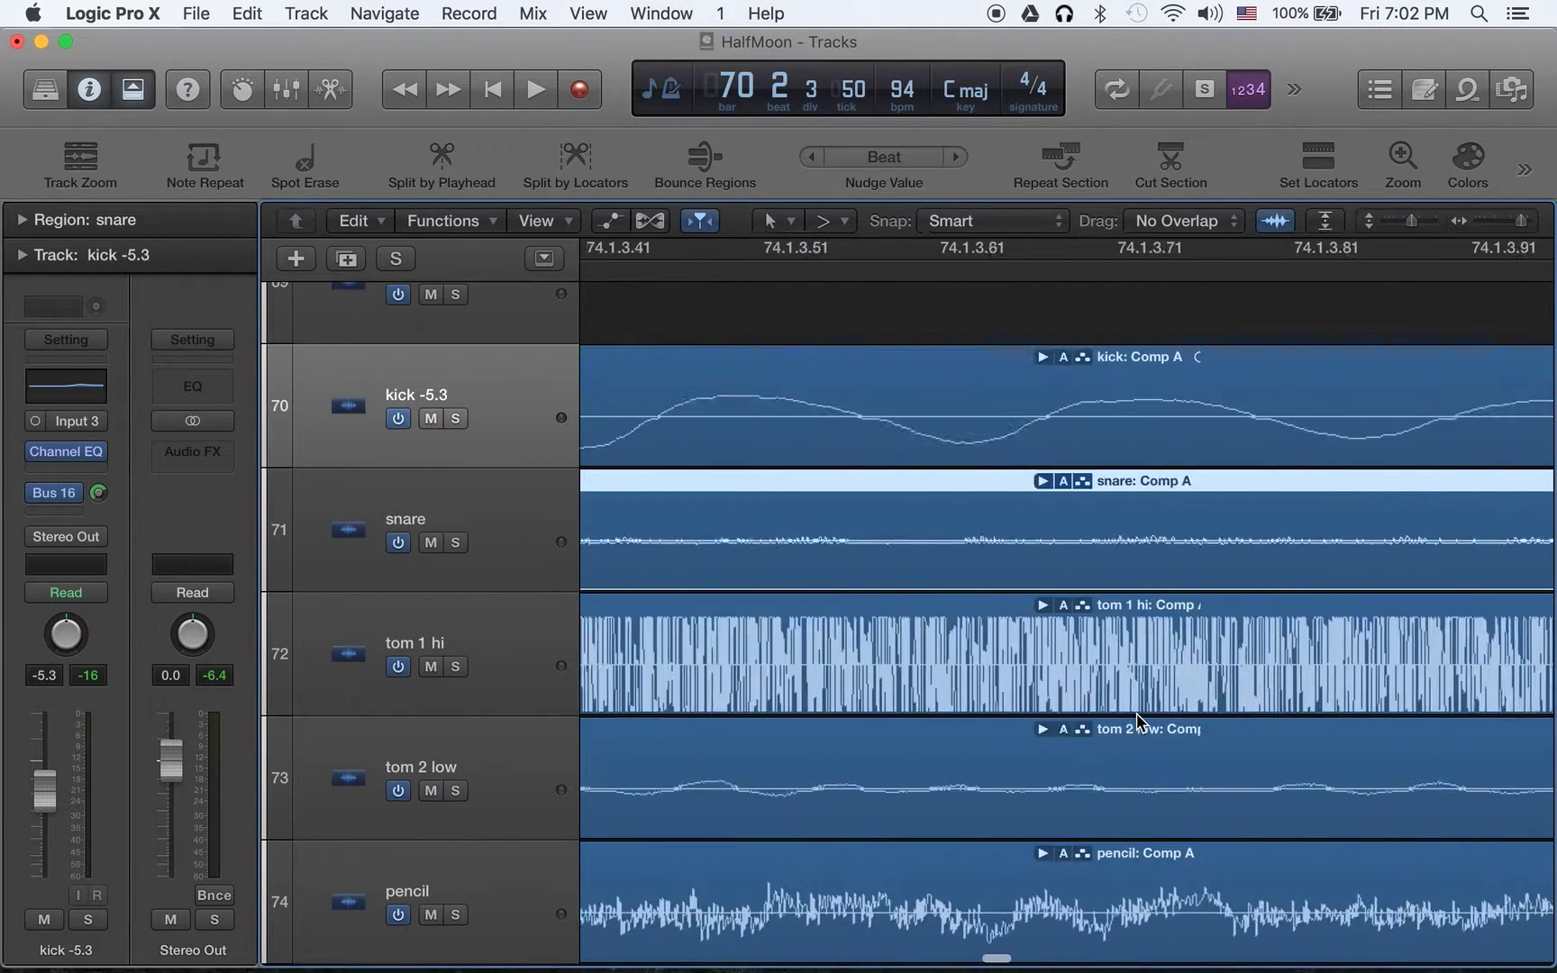
{"action": "scroll", "coordinate": [1136, 715], "scroll_direction": "down", "scroll_amount": 6}
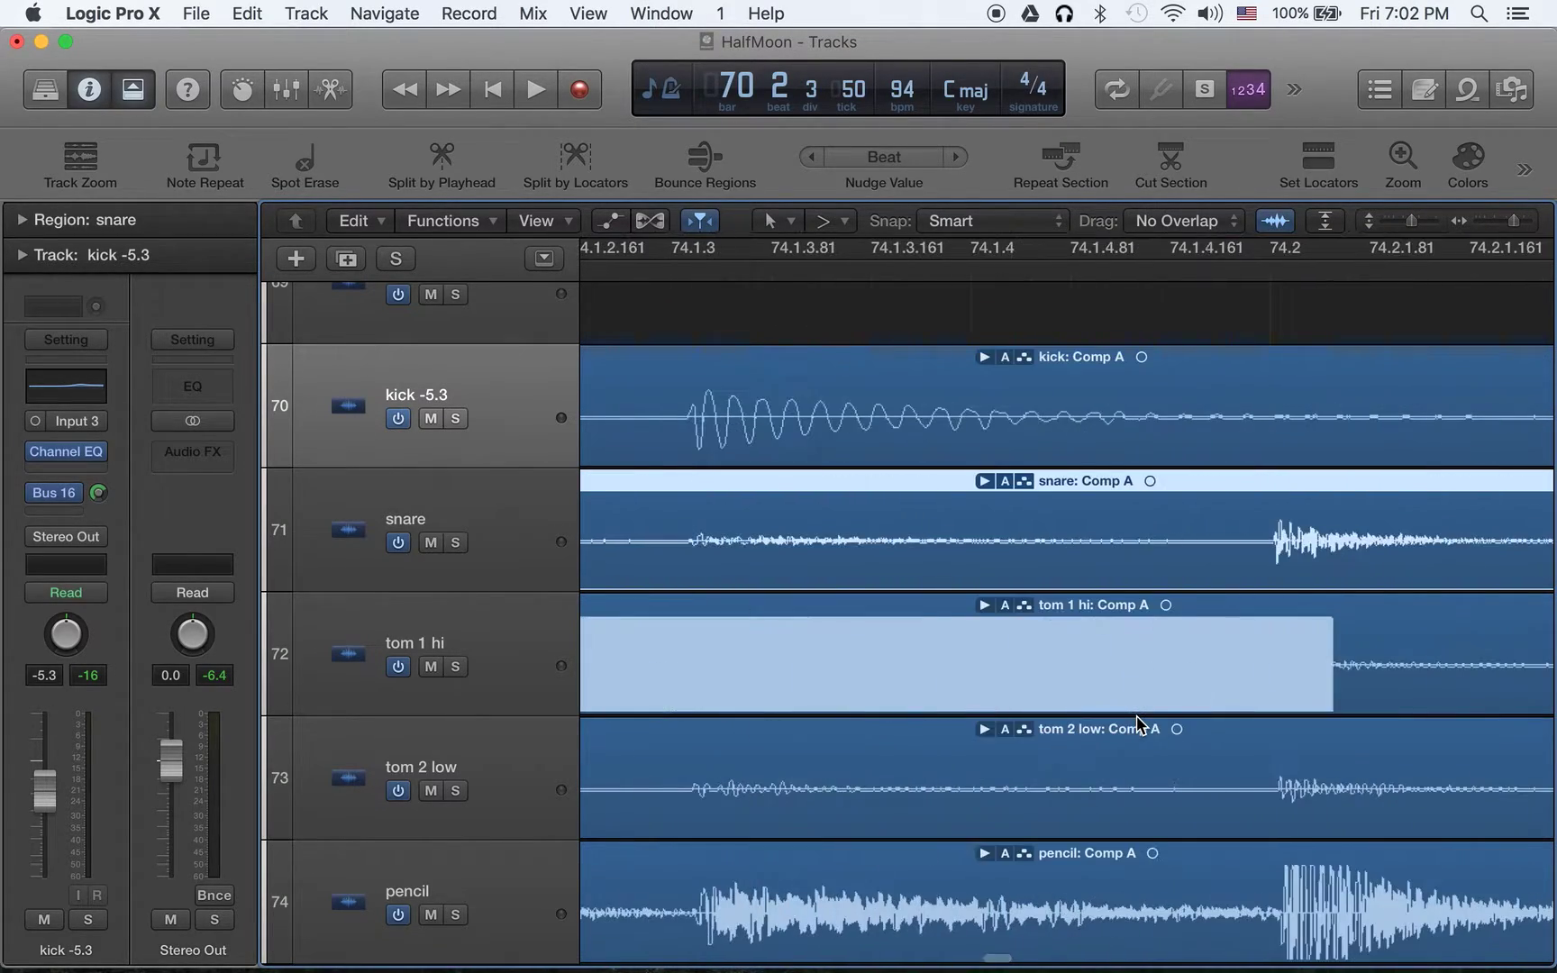
{"action": "scroll", "coordinate": [1137, 715], "scroll_direction": "right", "scroll_amount": 8}
{"action": "scroll", "coordinate": [1140, 721], "scroll_direction": "left", "scroll_amount": 5}
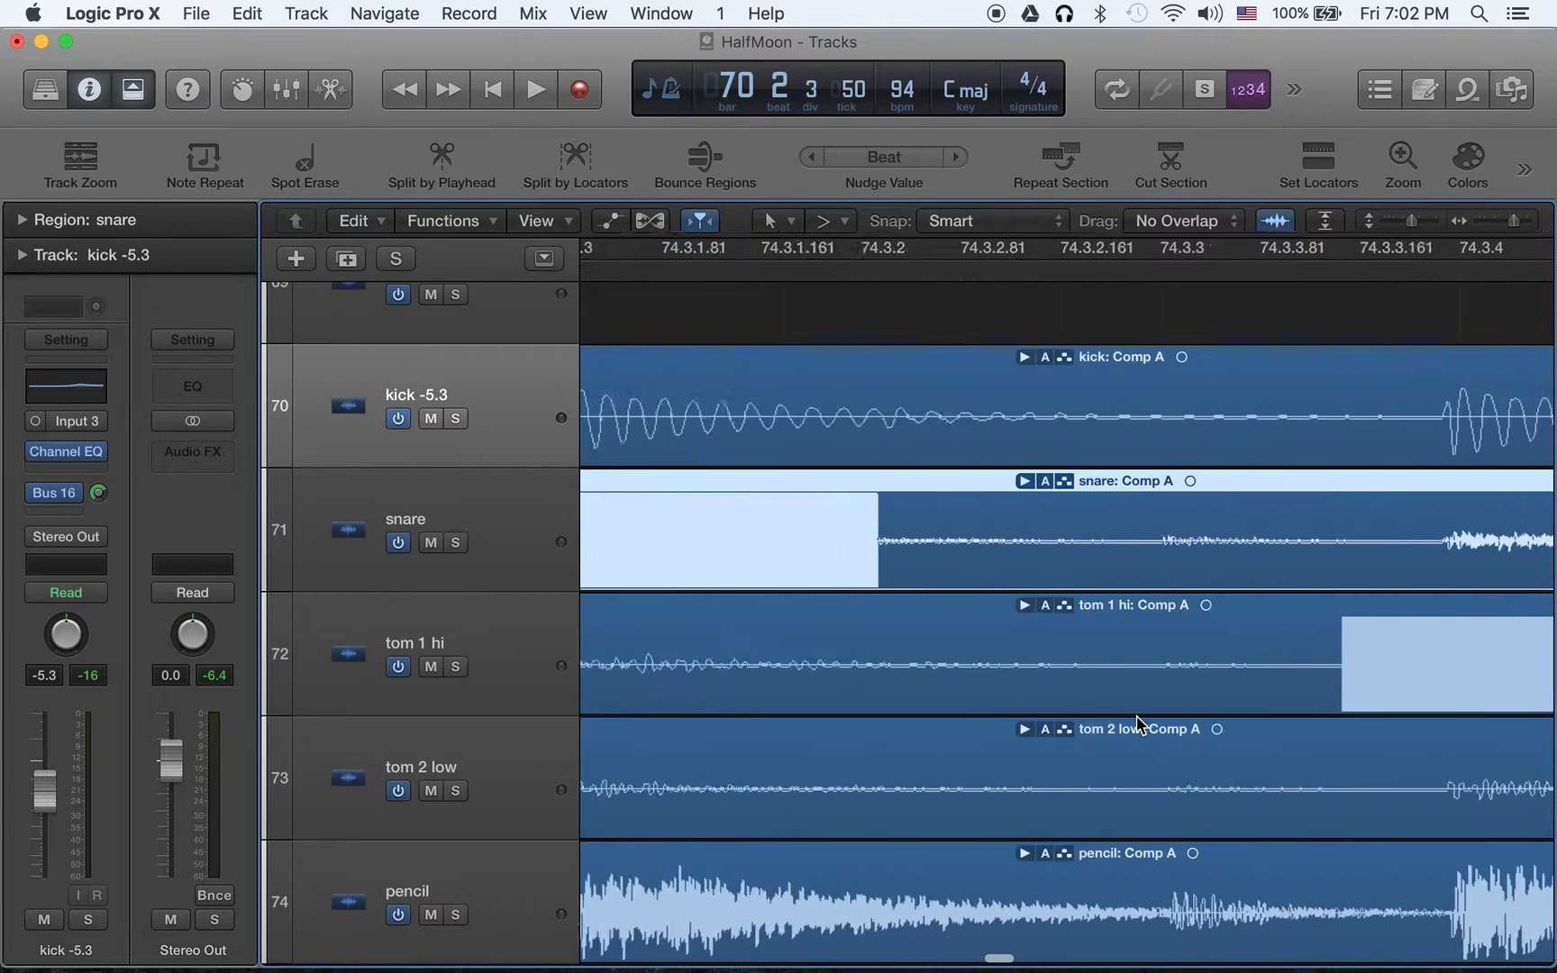
{"action": "scroll", "coordinate": [1138, 718], "scroll_direction": "left", "scroll_amount": 10}
{"action": "scroll", "coordinate": [1137, 718], "scroll_direction": "right", "scroll_amount": 6}
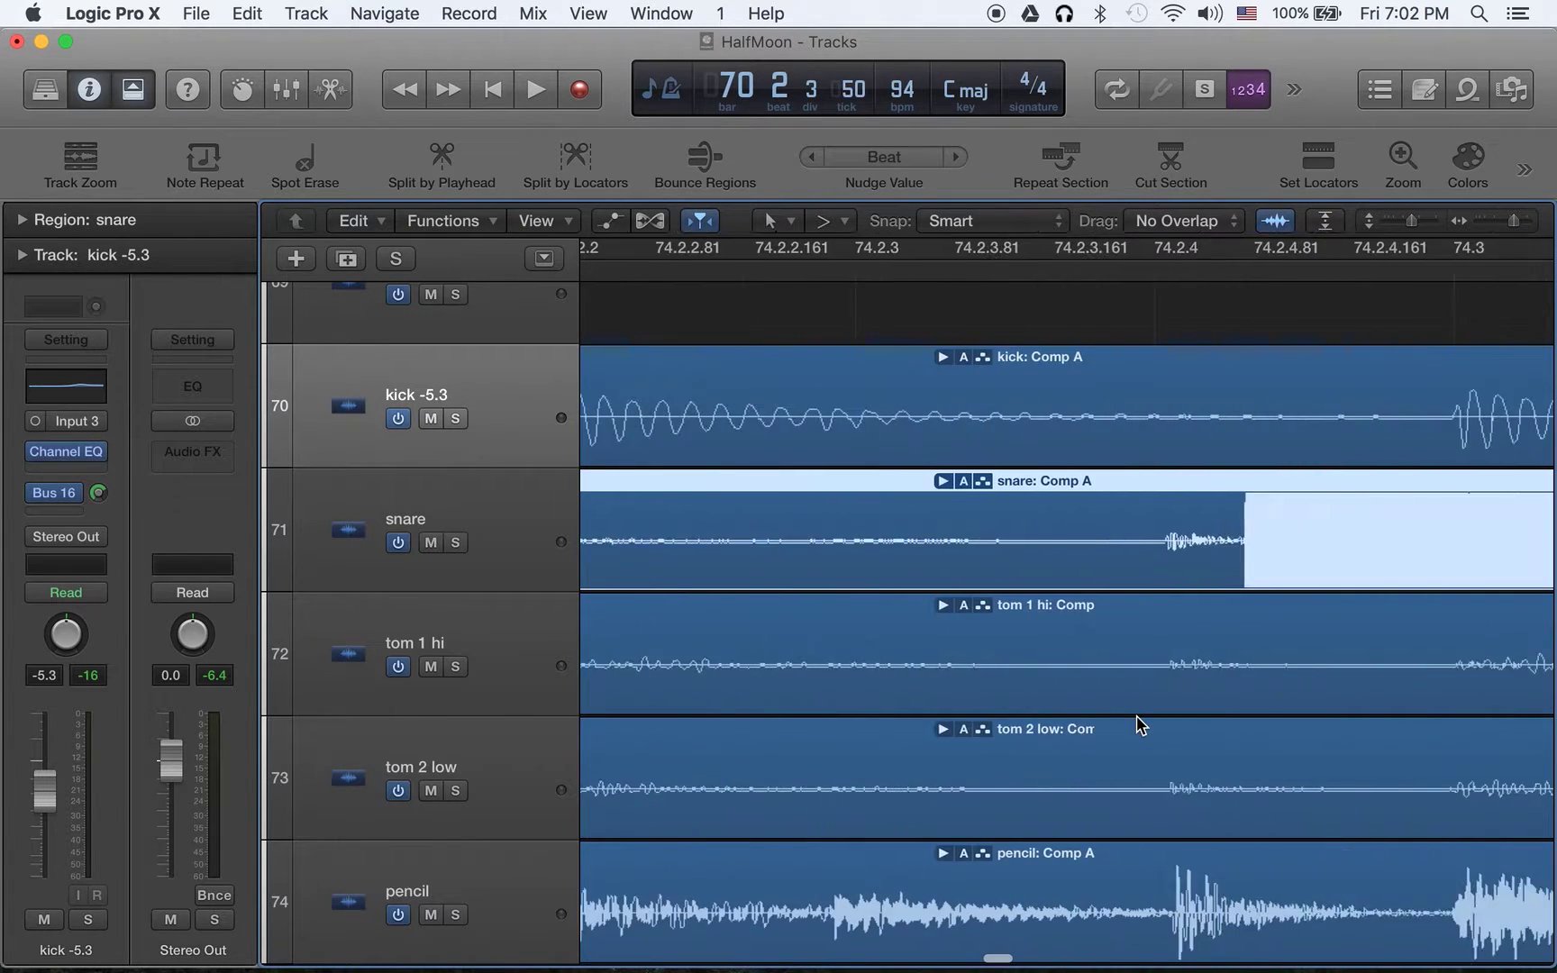
{"action": "scroll", "coordinate": [914, 640], "scroll_direction": "right", "scroll_amount": 5}
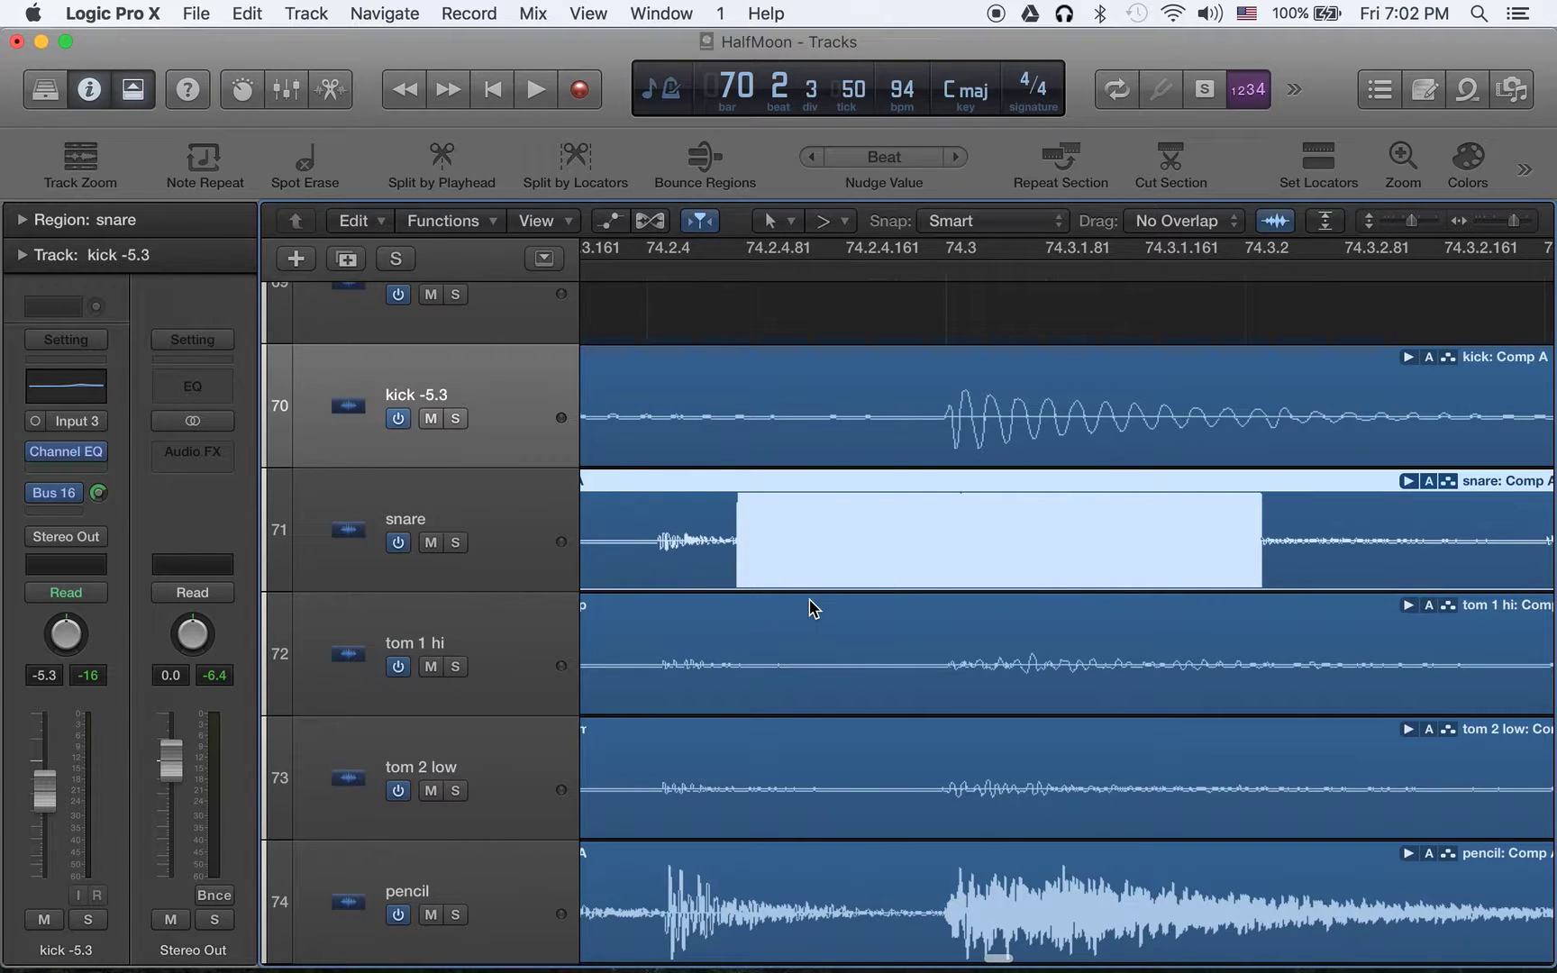
Step: Zoom out over several bars, then zoom back in on the snare noise burst near 74.3
{"action": "key", "text": "z"}
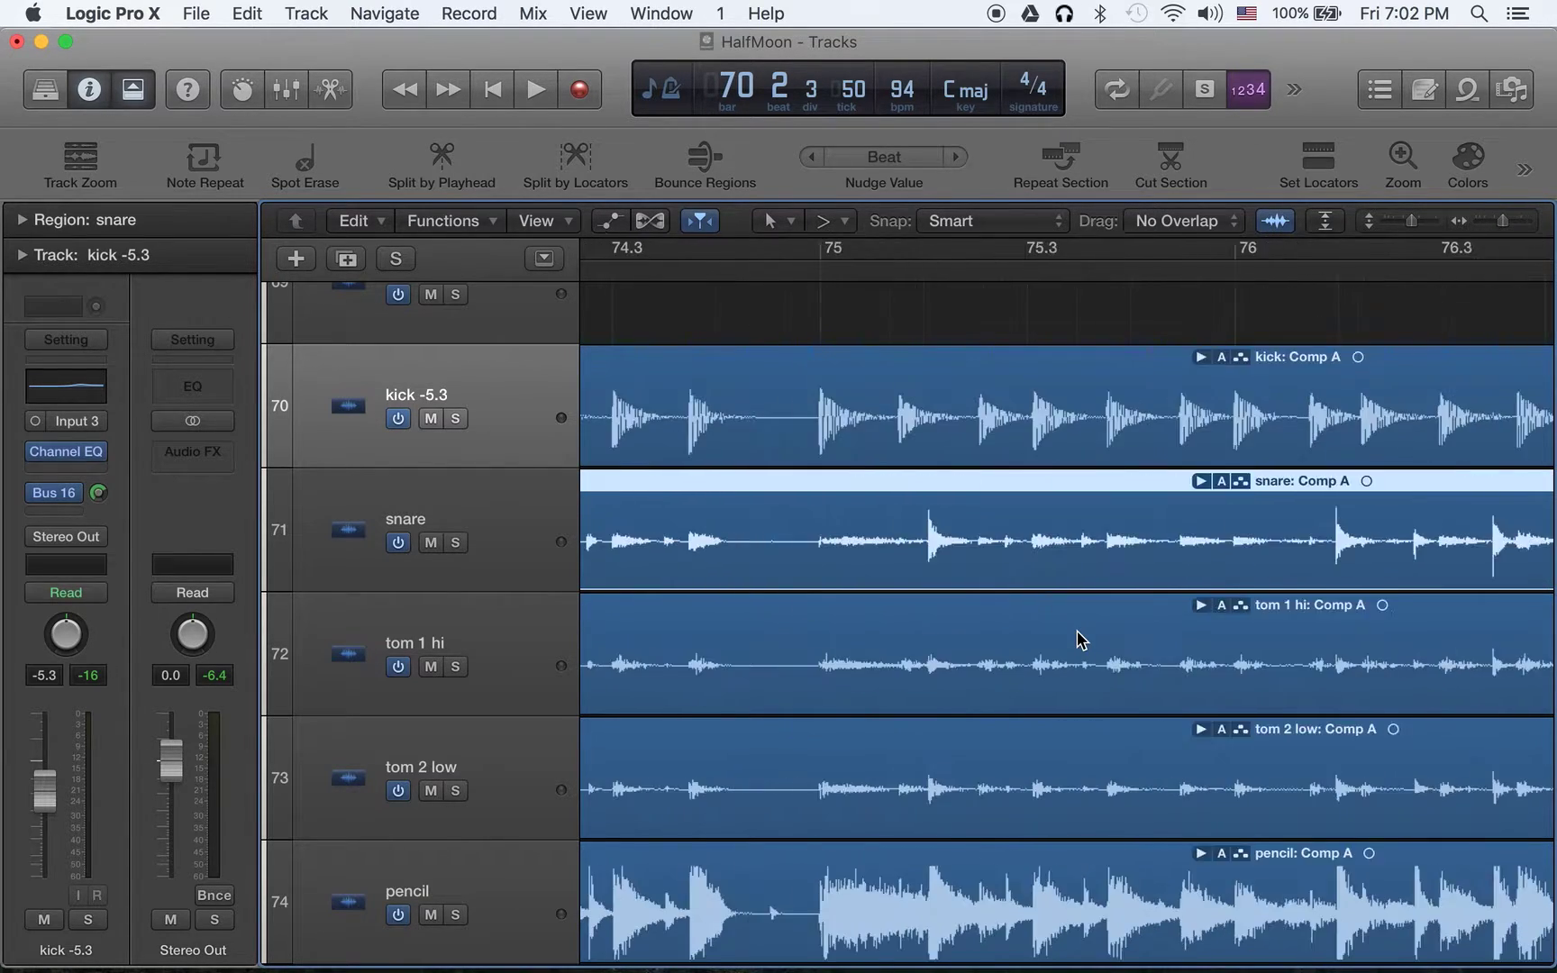
{"action": "key", "text": "z"}
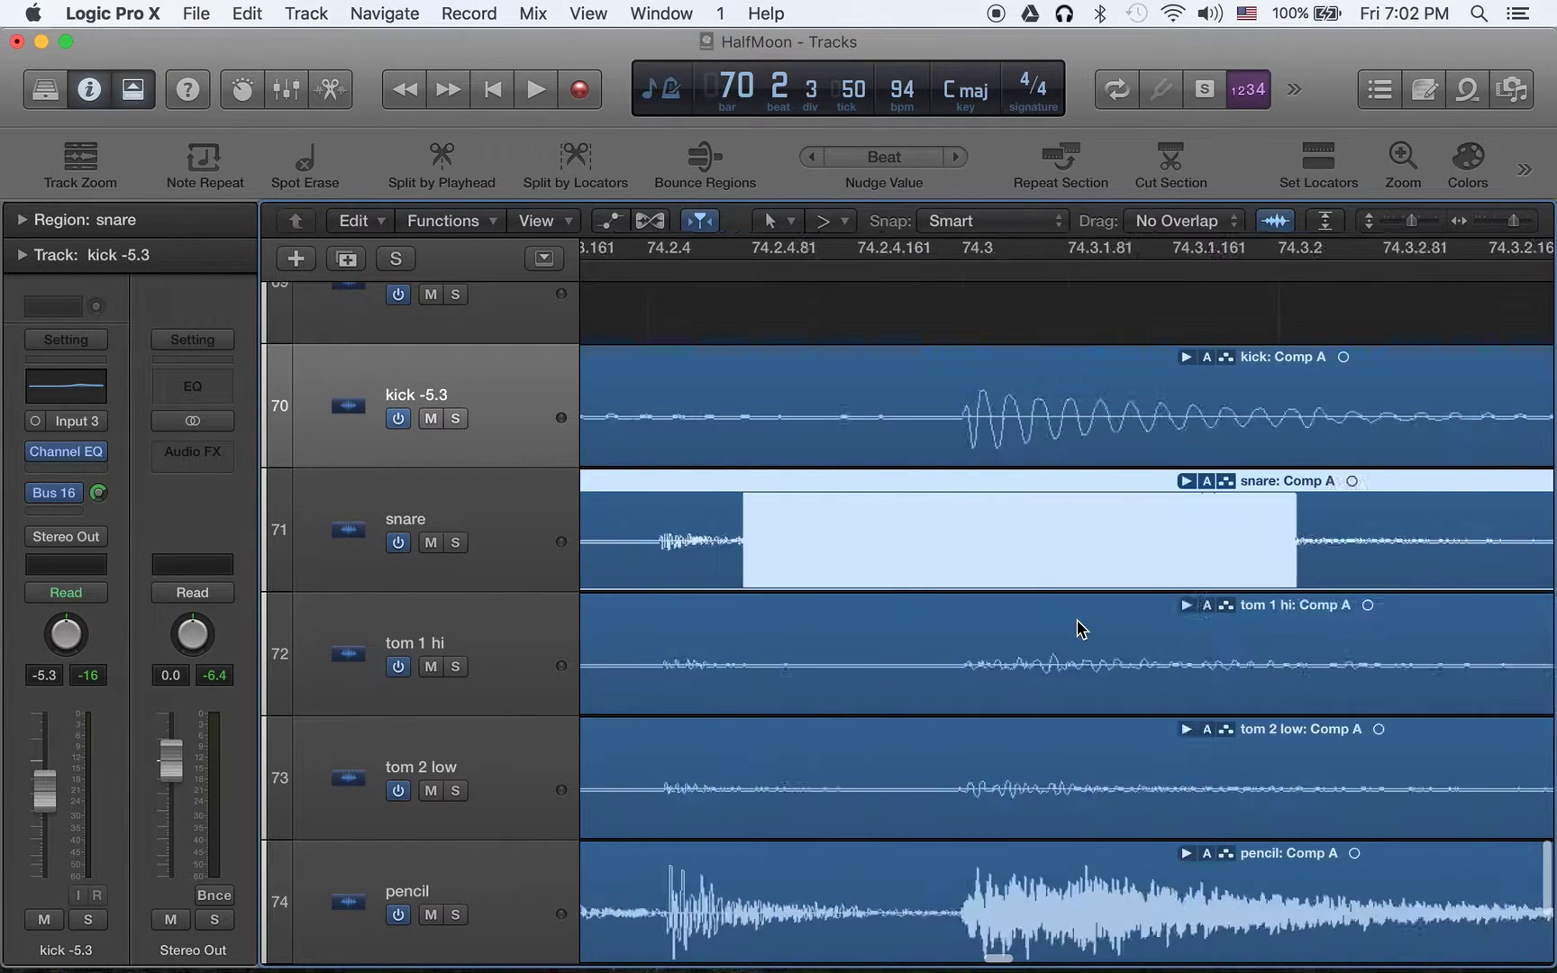
{"action": "scroll", "coordinate": [1081, 628], "scroll_direction": "right", "scroll_amount": 5}
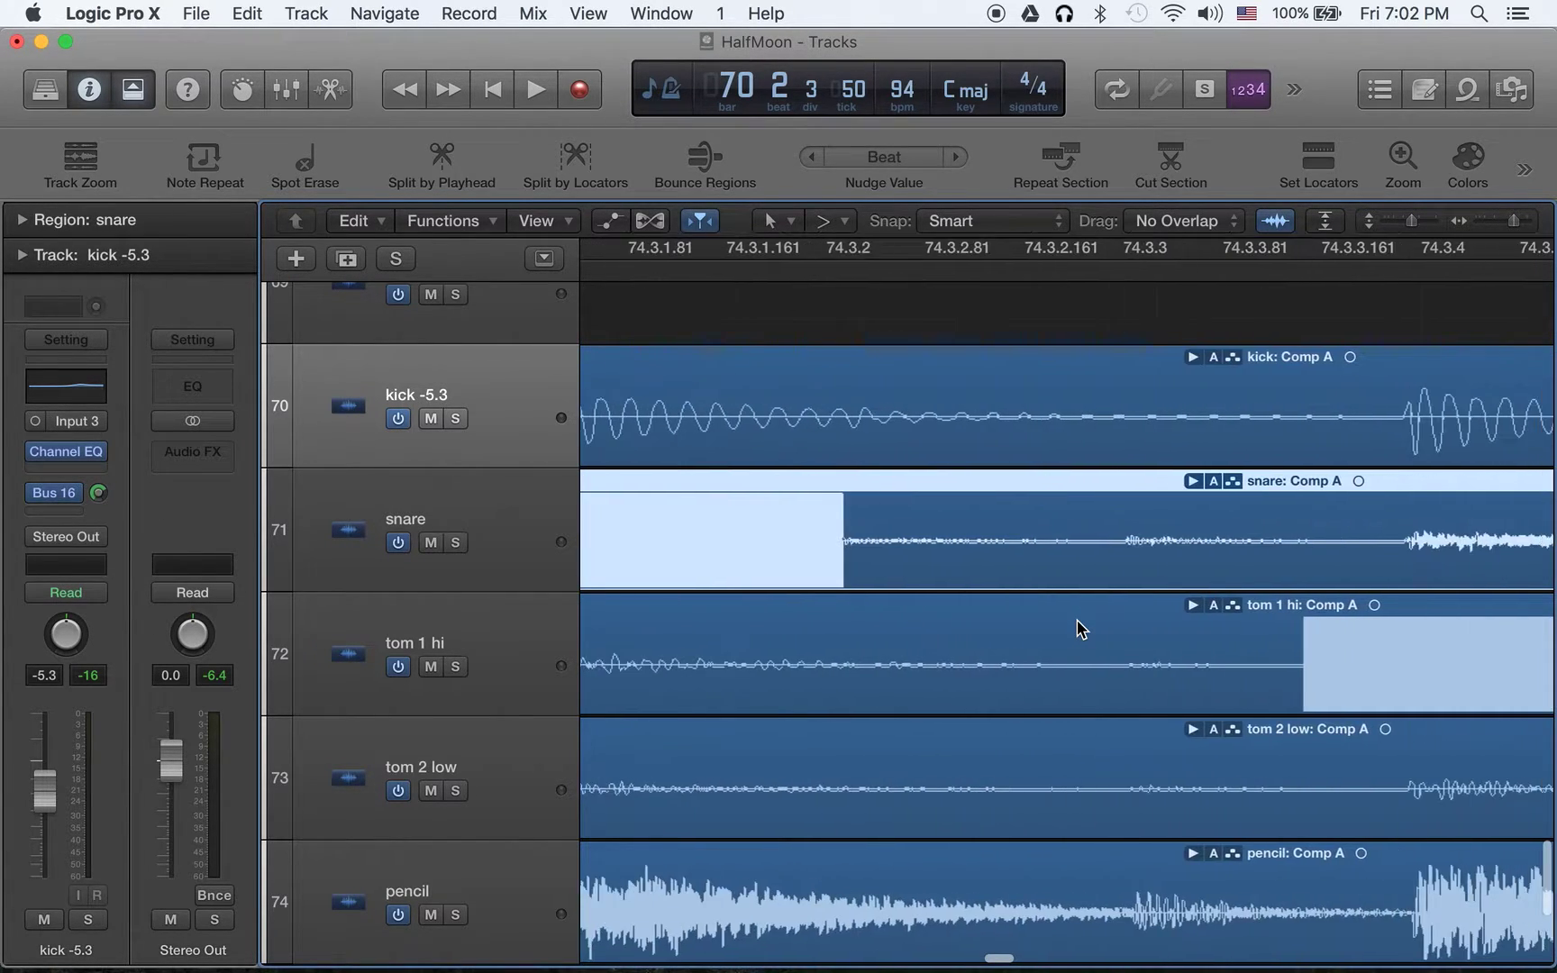
{"action": "scroll", "coordinate": [1081, 628], "scroll_direction": "left", "scroll_amount": 6}
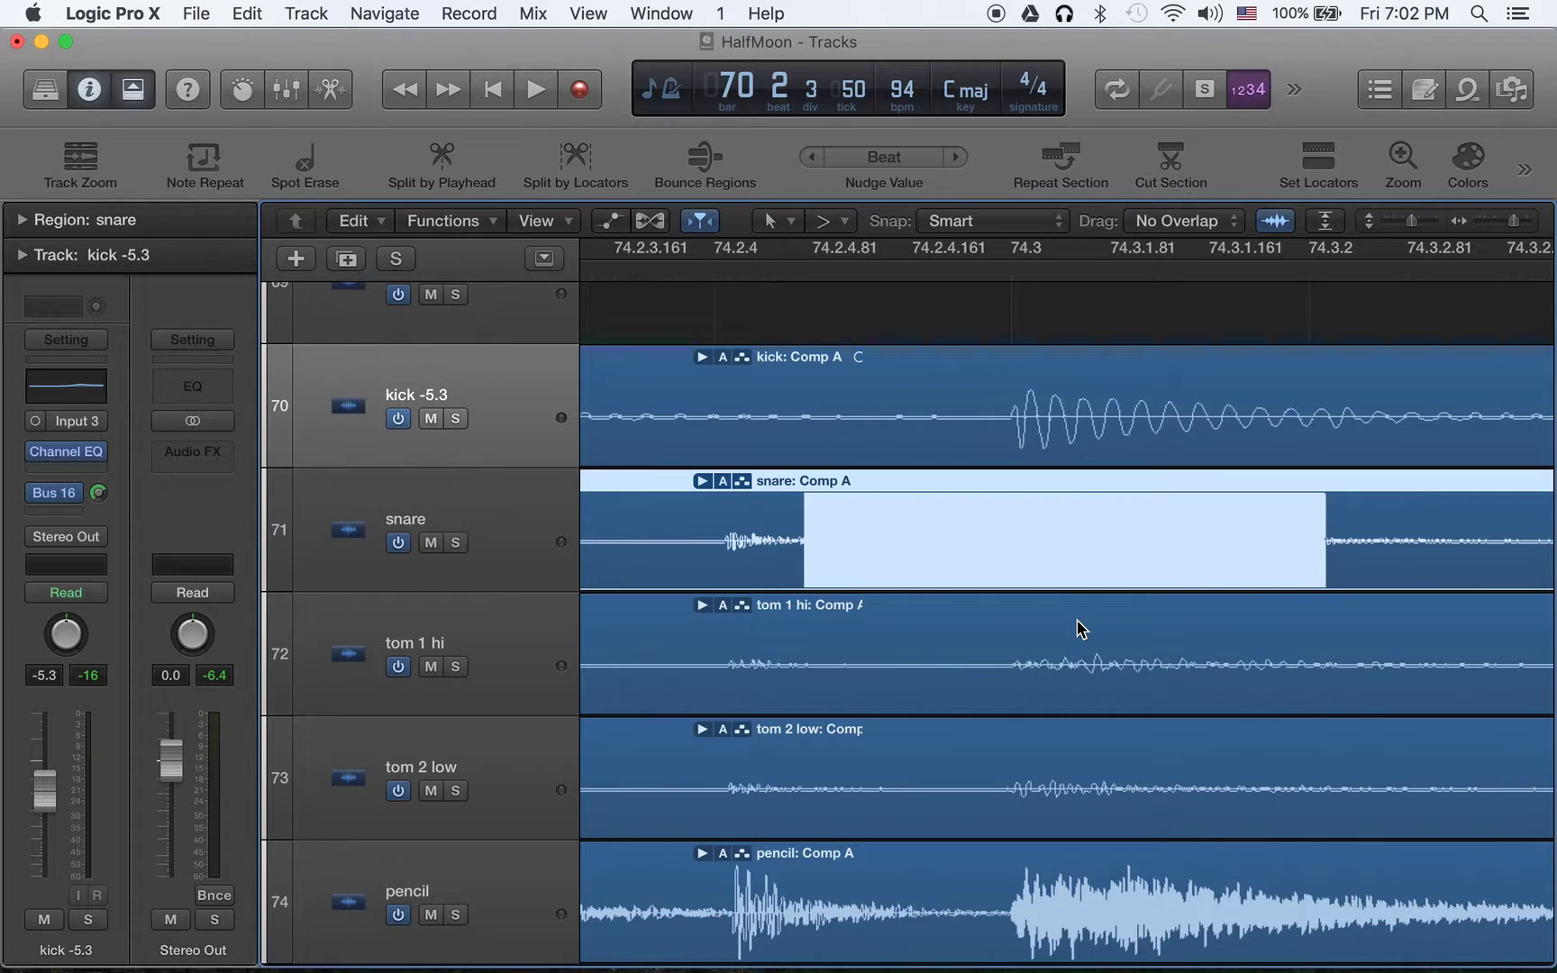
{"action": "key", "text": "super+Tab"}
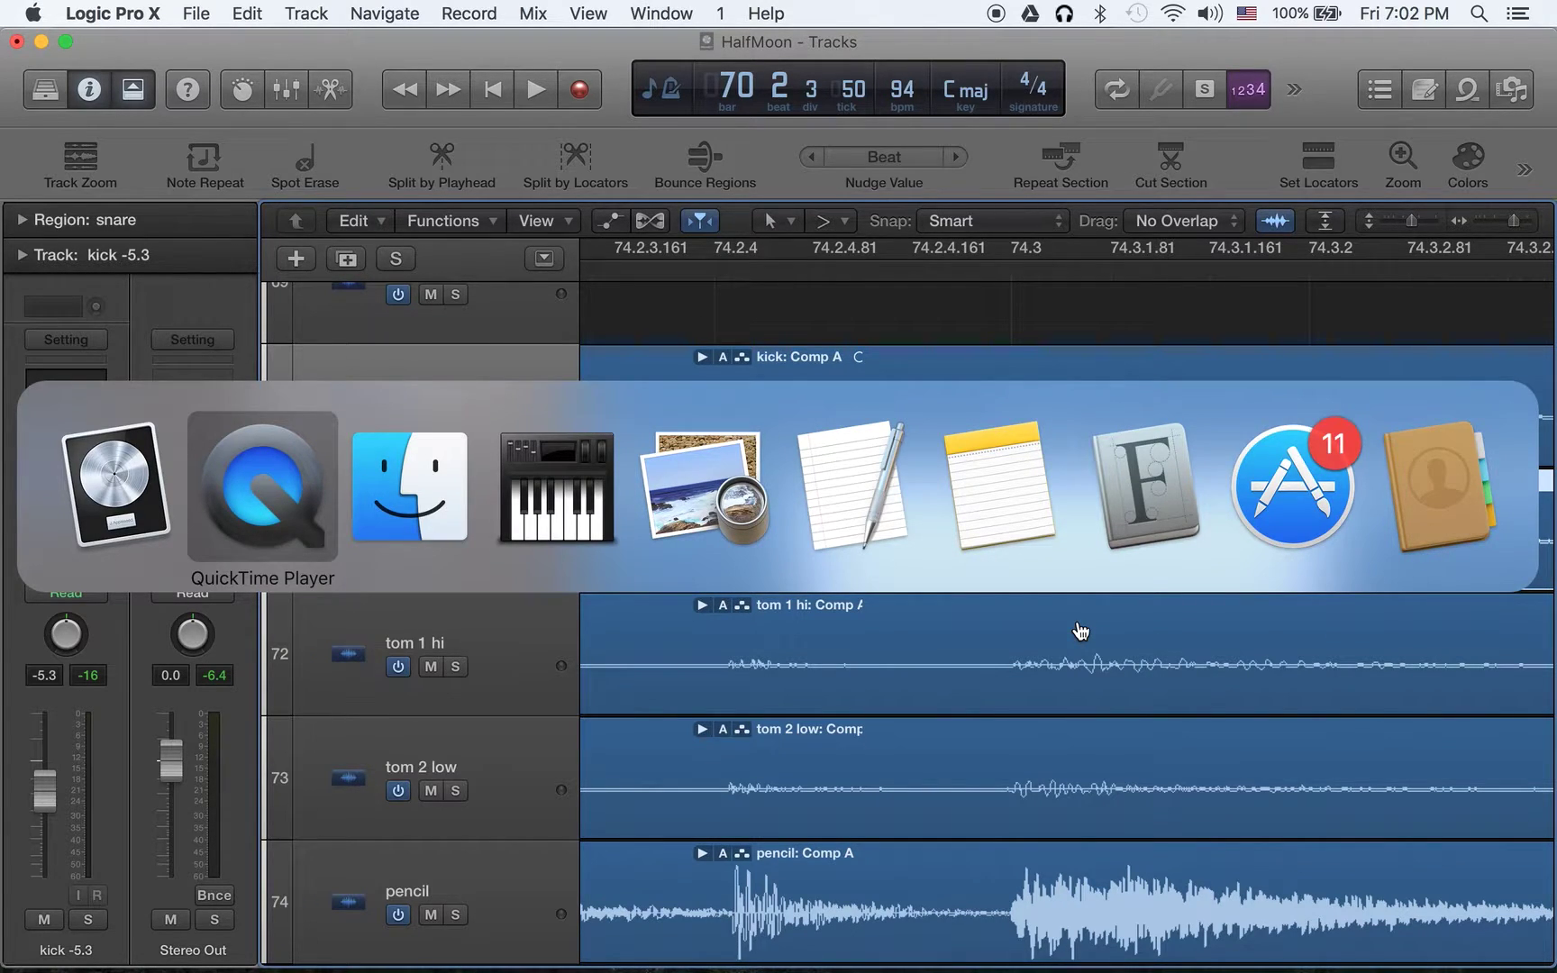
{"action": "key", "text": "super+Tab"}
{"action": "key", "text": "super+Tab"}
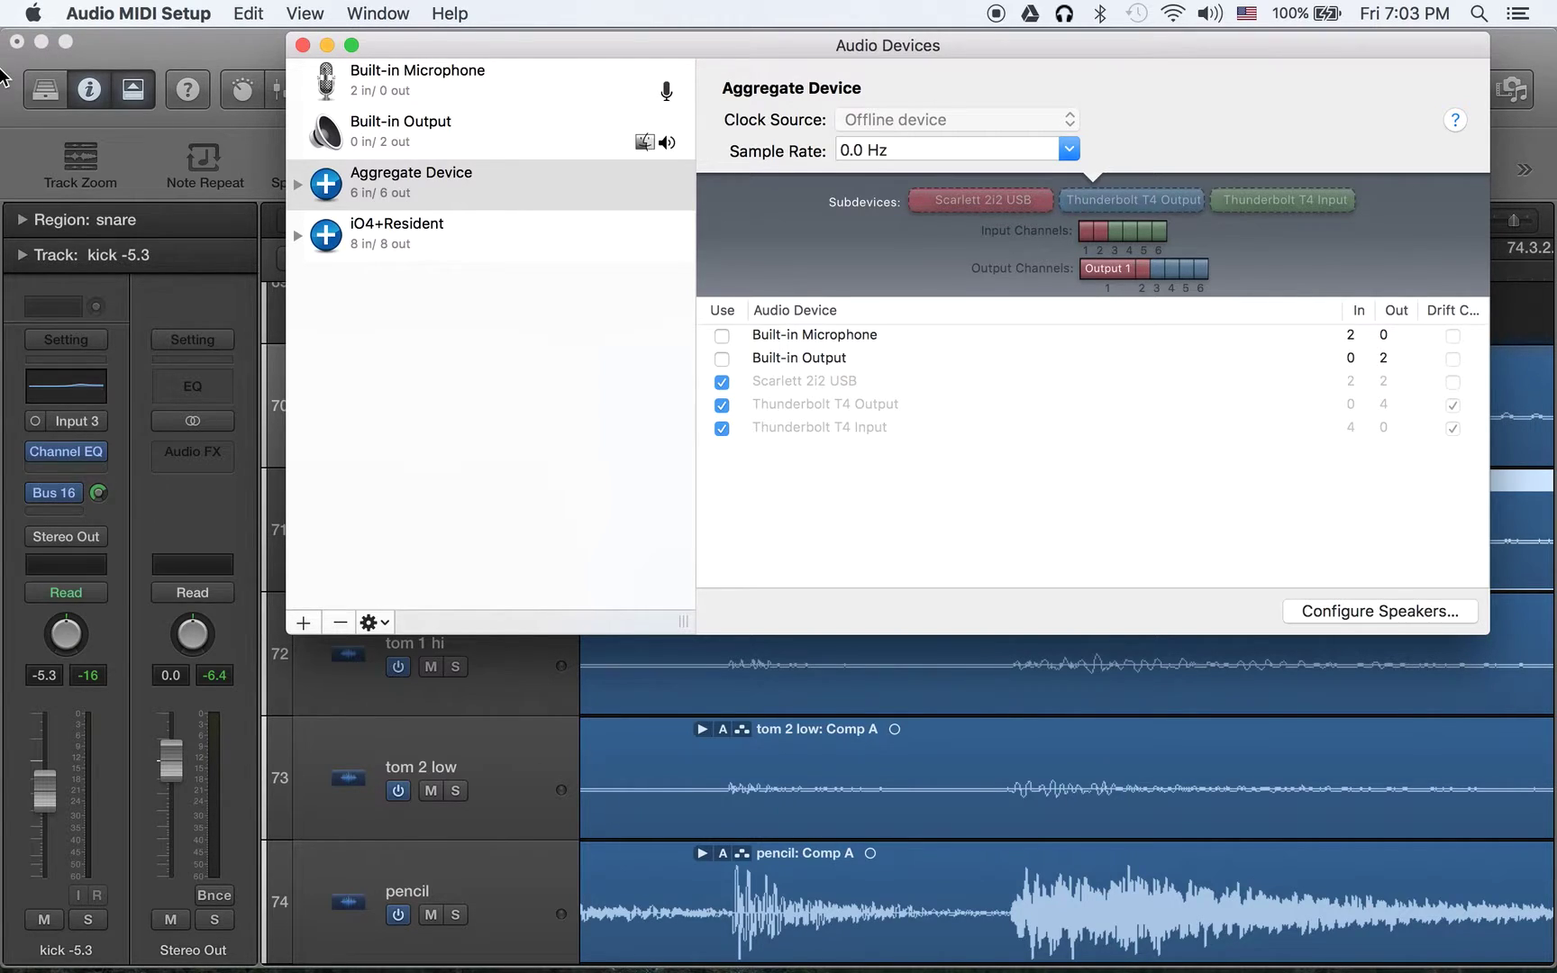
{"action": "left_click", "coordinate": [183, 63]}
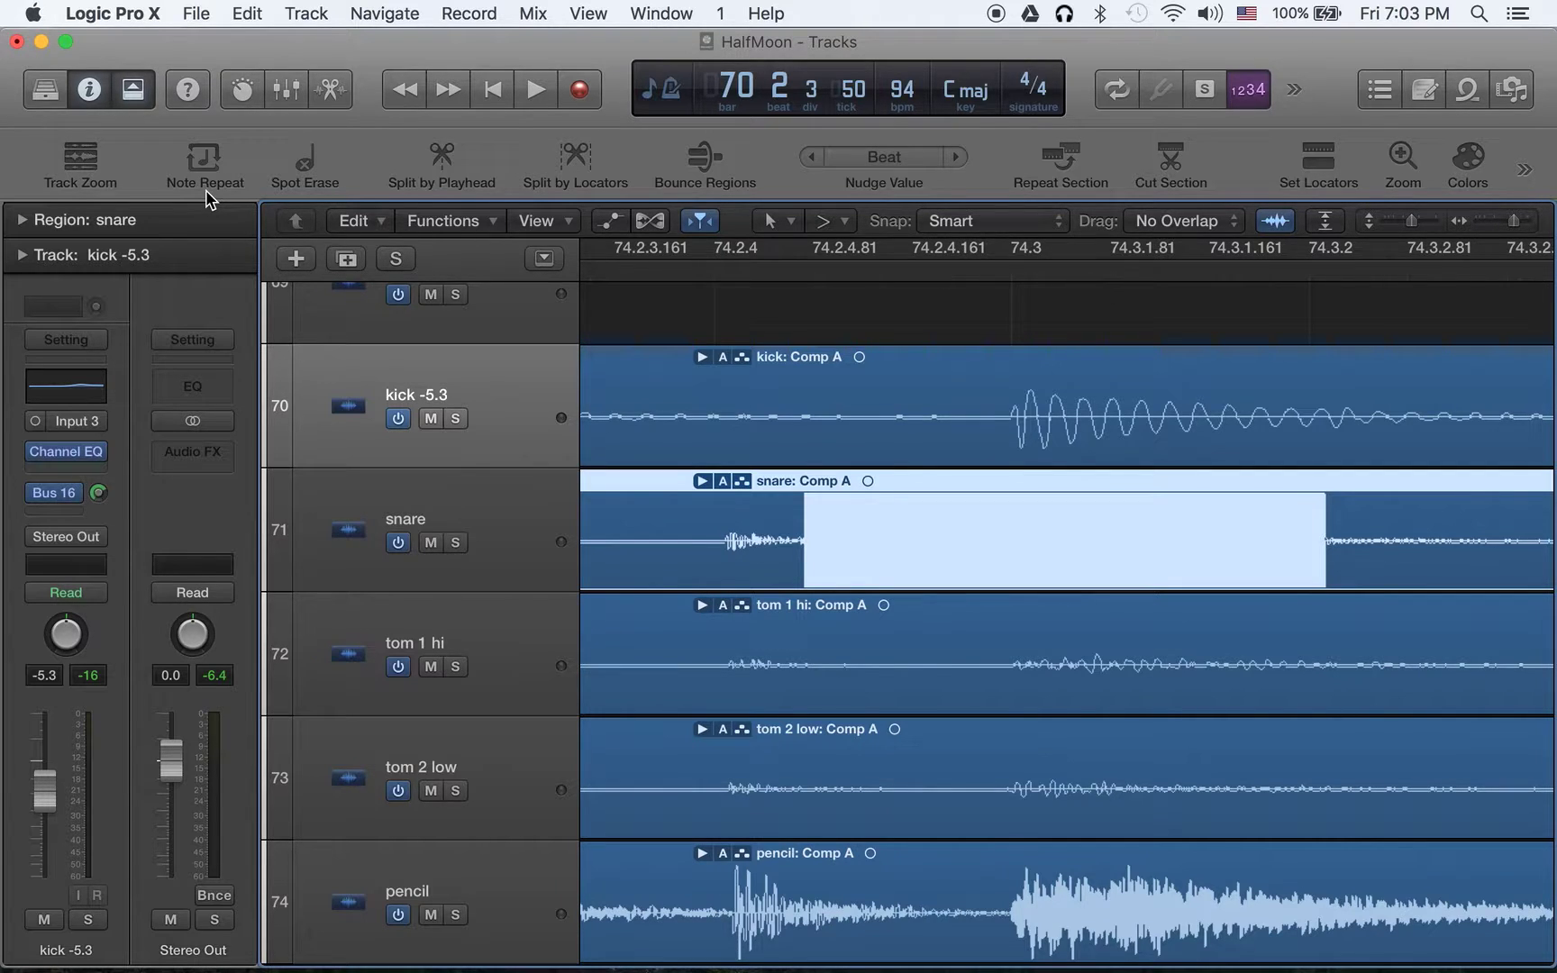
{"action": "scroll", "coordinate": [667, 532], "scroll_direction": "right", "scroll_amount": 5}
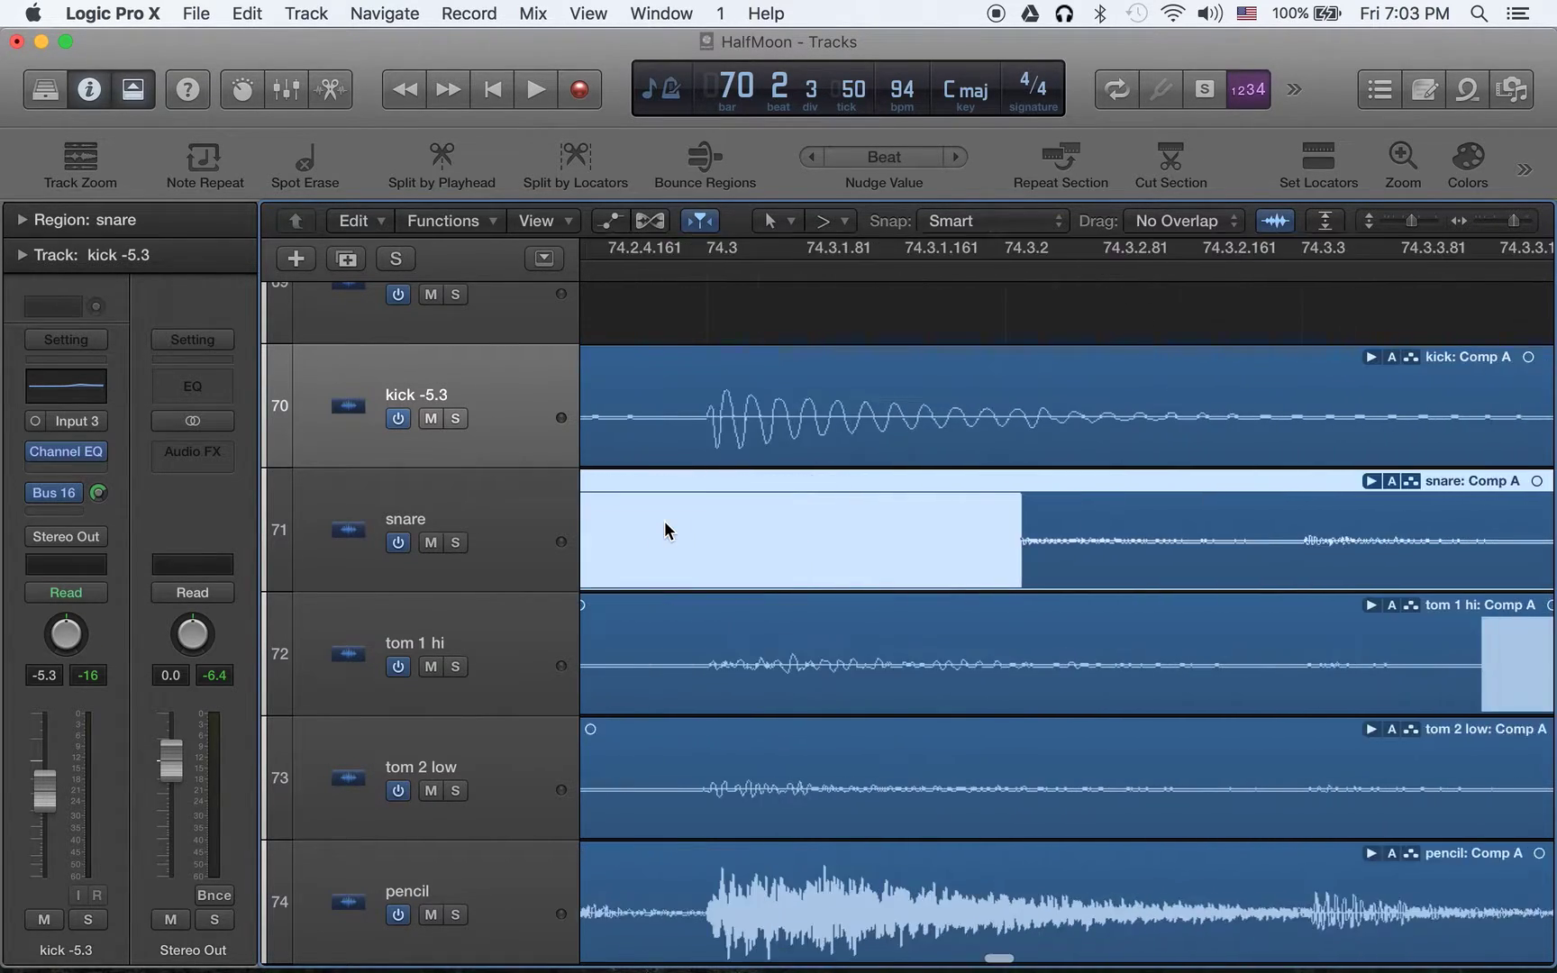
{"action": "scroll", "coordinate": [666, 532], "scroll_direction": "left", "scroll_amount": 3}
{"action": "scroll", "coordinate": [667, 531], "scroll_direction": "right", "scroll_amount": 3}
{"action": "scroll", "coordinate": [667, 532], "scroll_direction": "down", "scroll_amount": 1}
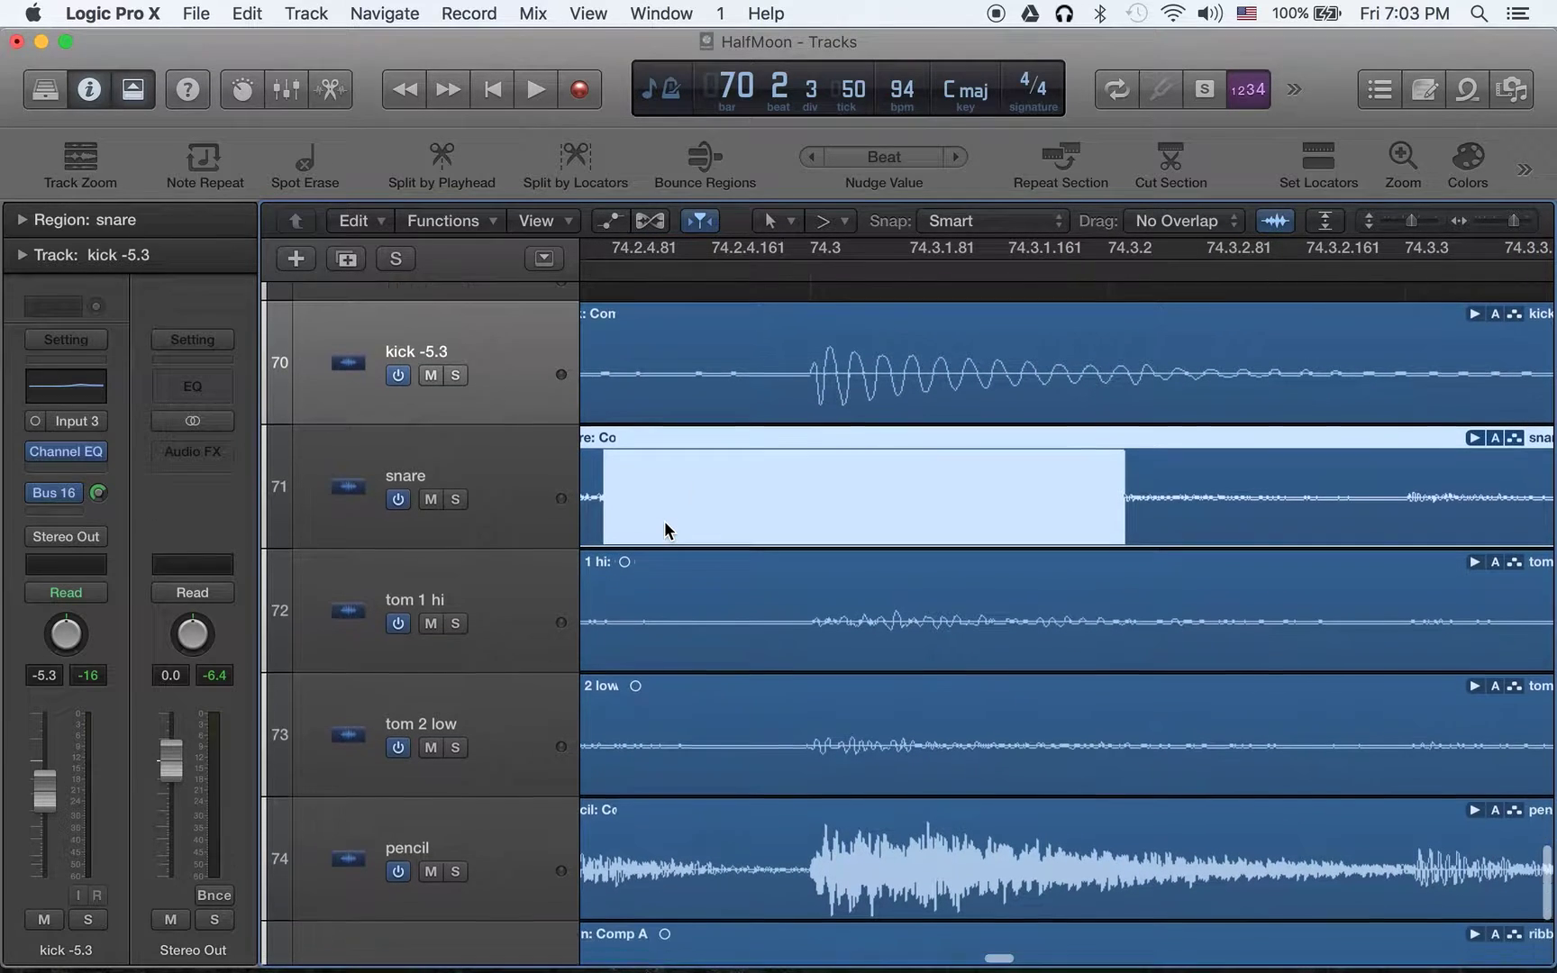
{"action": "scroll", "coordinate": [666, 530], "scroll_direction": "up", "scroll_amount": 1}
{"action": "scroll", "coordinate": [667, 530], "scroll_direction": "left", "scroll_amount": 4}
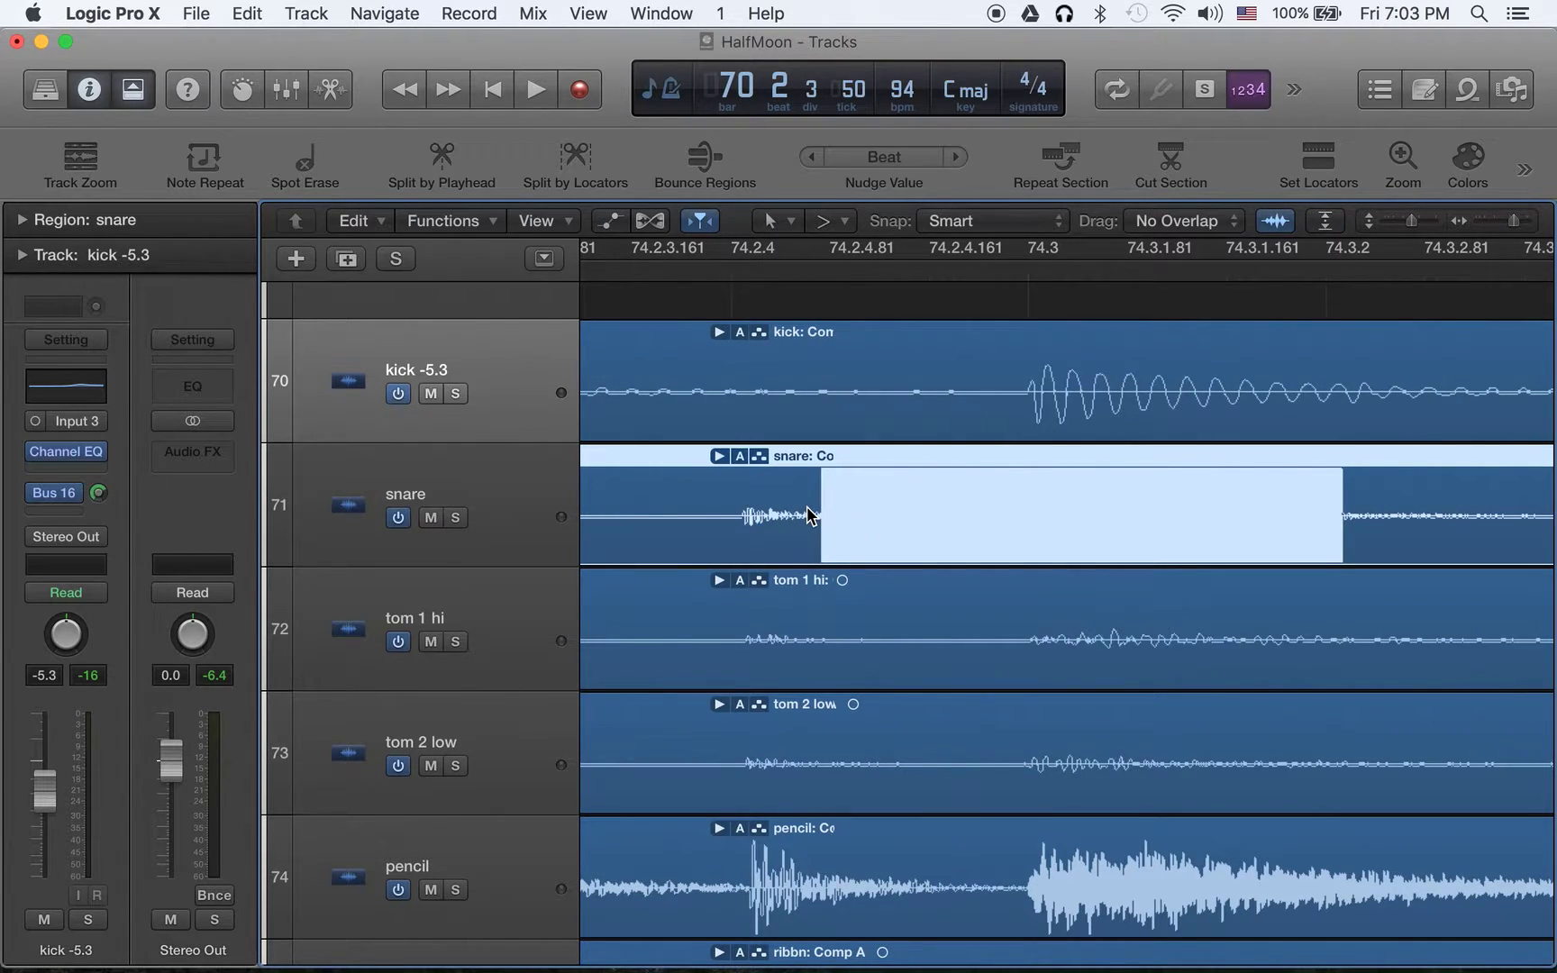
{"action": "key", "text": "super+Tab"}
{"action": "key", "text": "super+Tab"}
{"action": "key", "text": "super+Tab"}
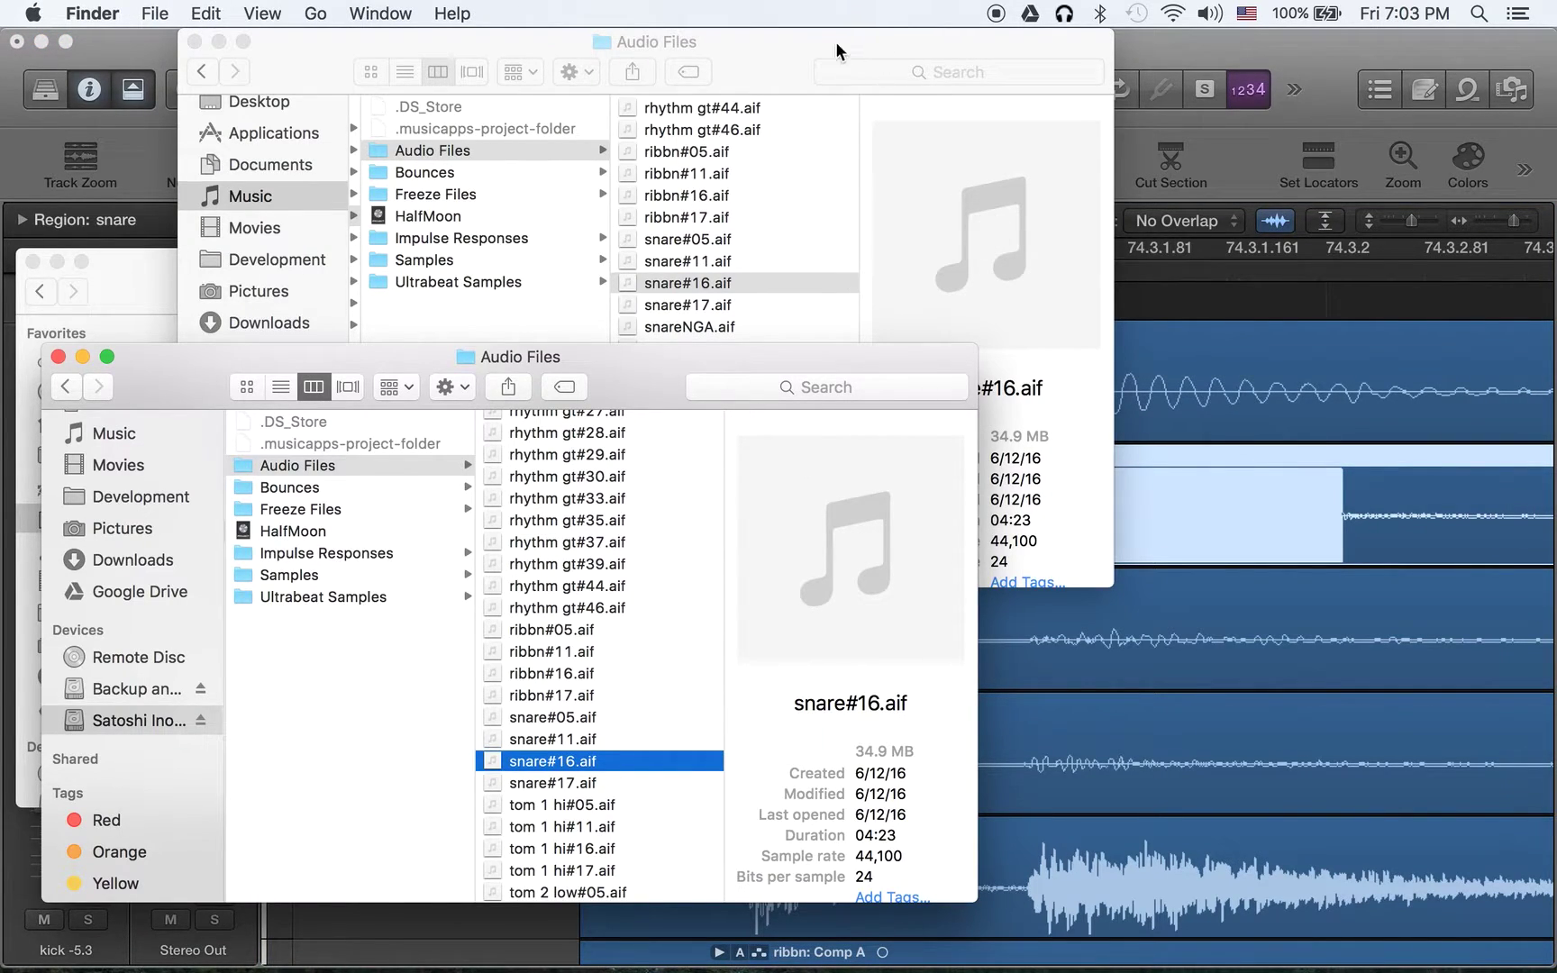
{"action": "left_click", "coordinate": [792, 41]}
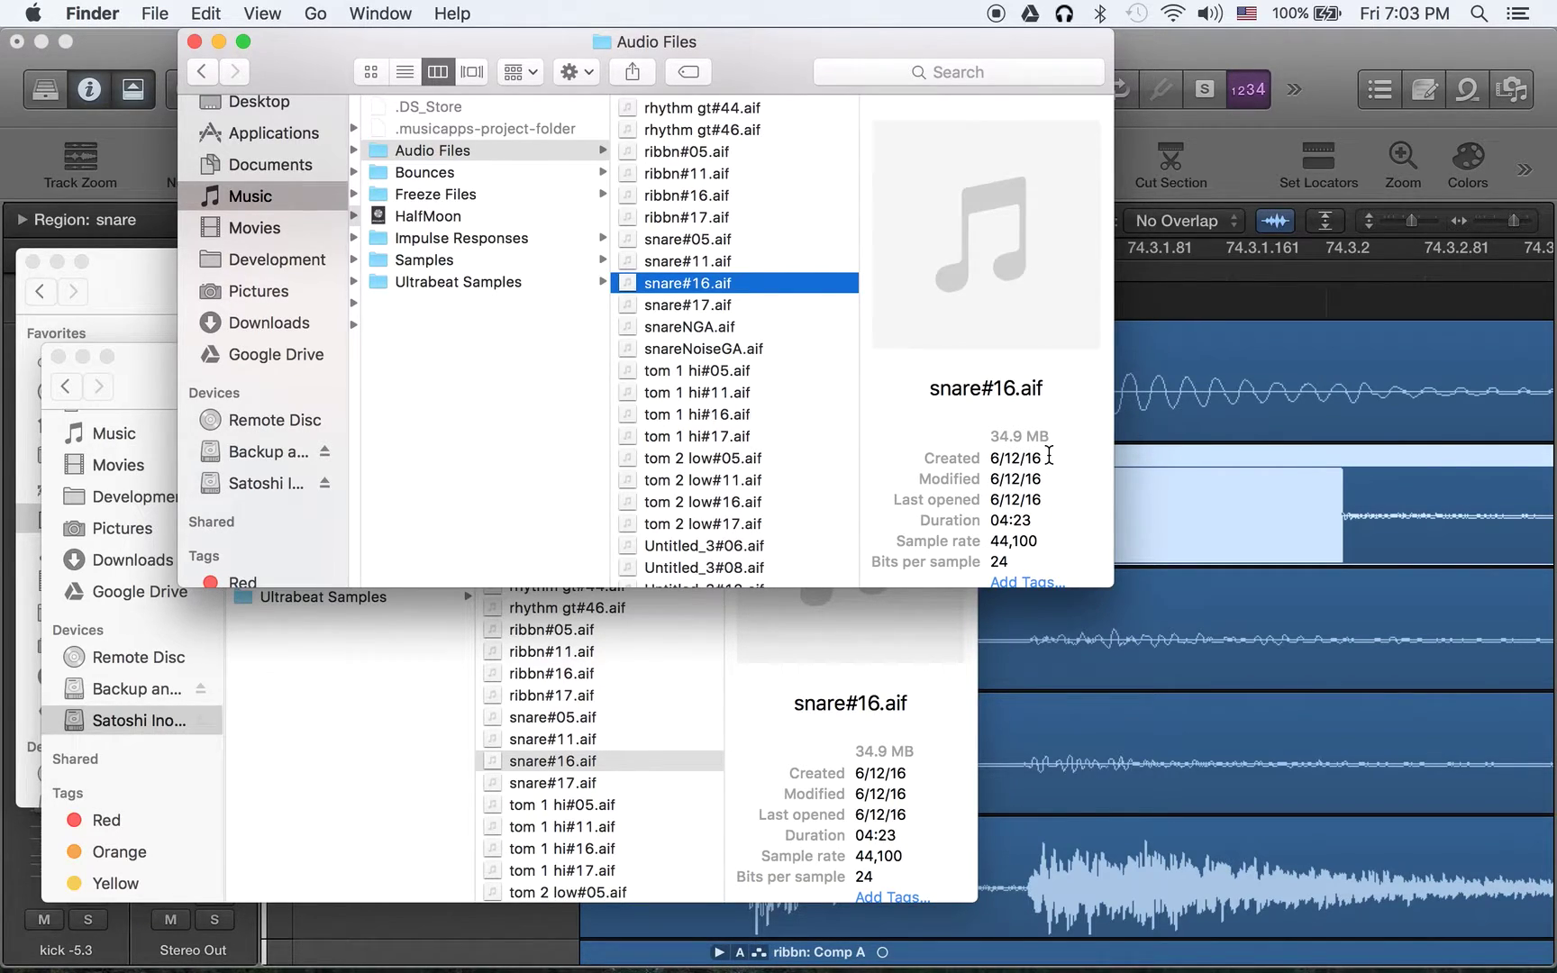
{"action": "key", "text": "space"}
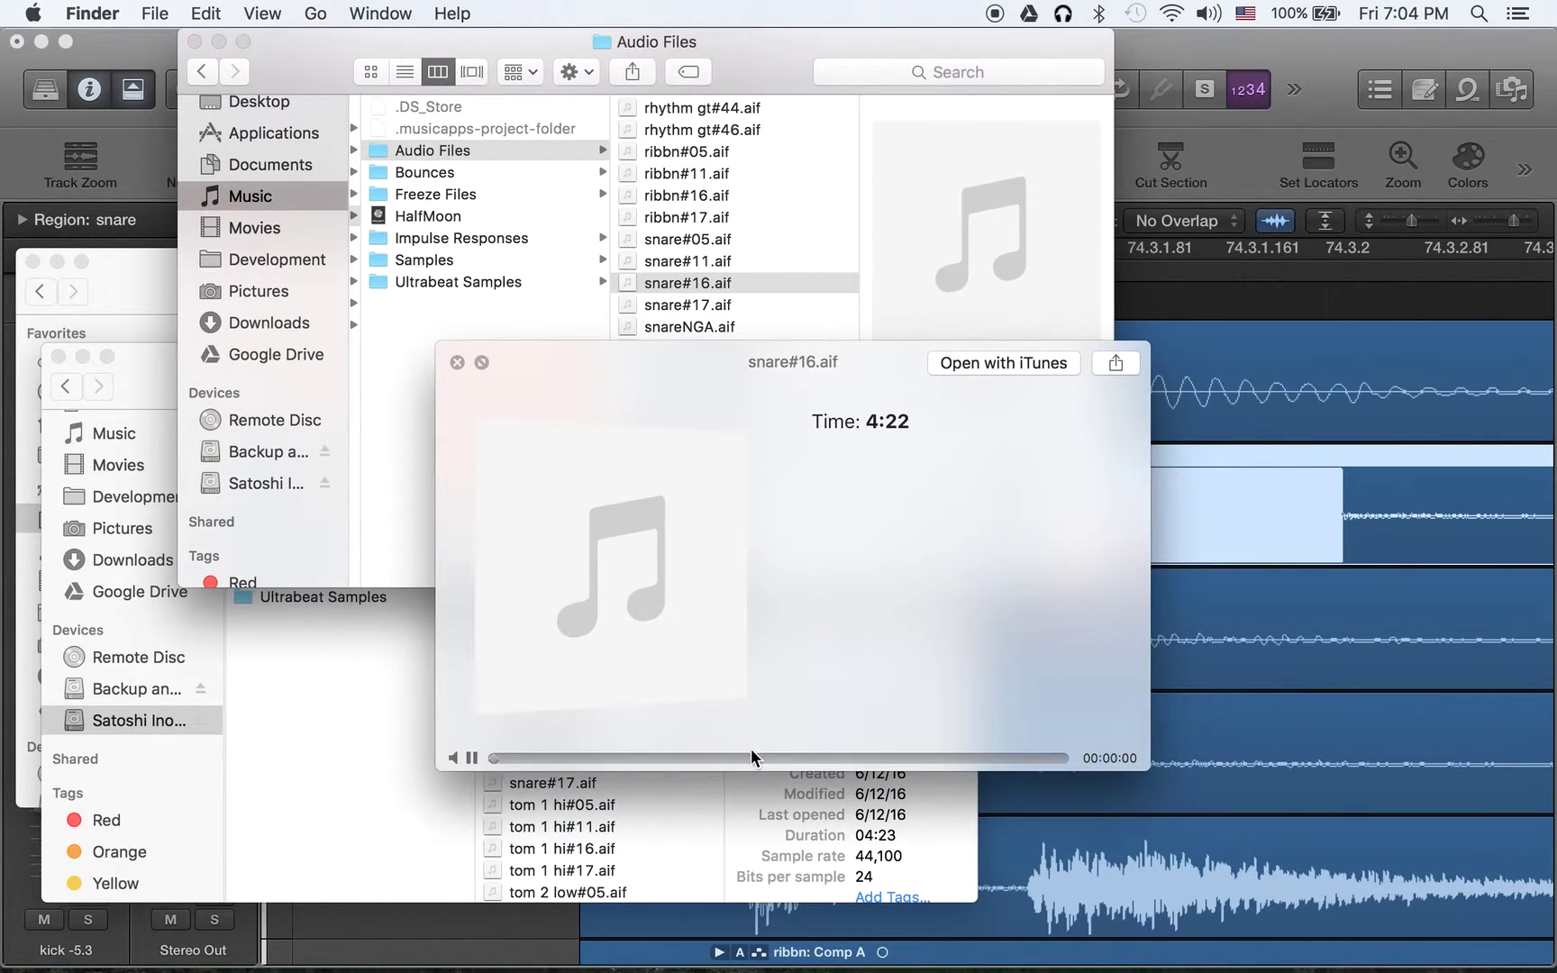
{"action": "left_click_drag", "start_coordinate": [750, 753], "coordinate": [706, 755]}
{"action": "key", "text": "space"}
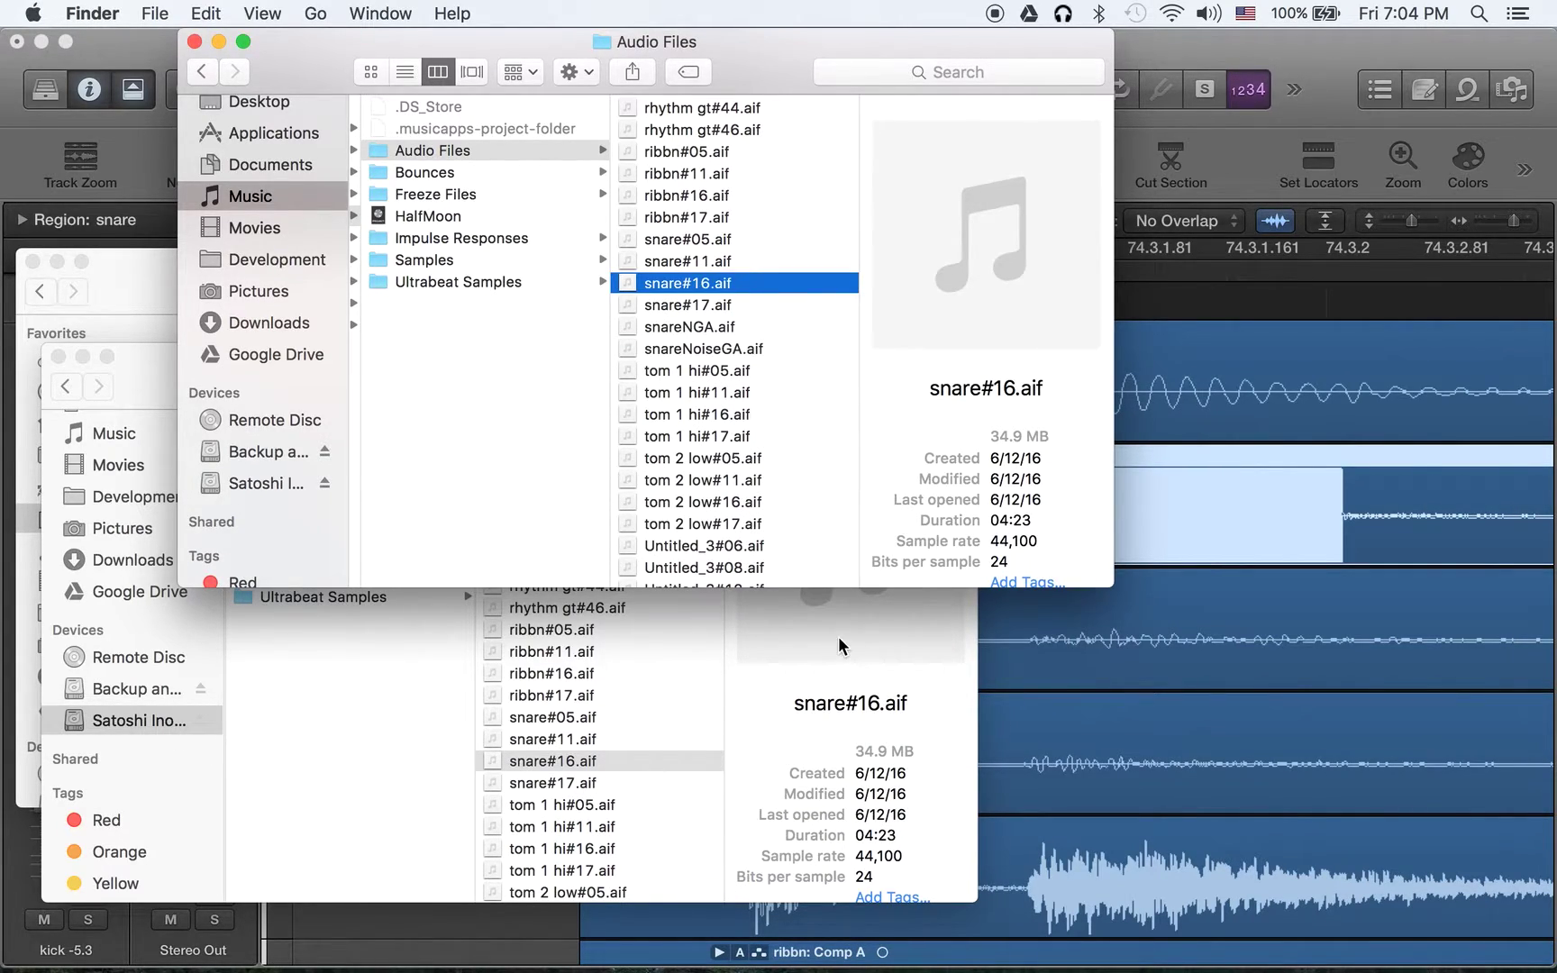
{"action": "left_click", "coordinate": [791, 755]}
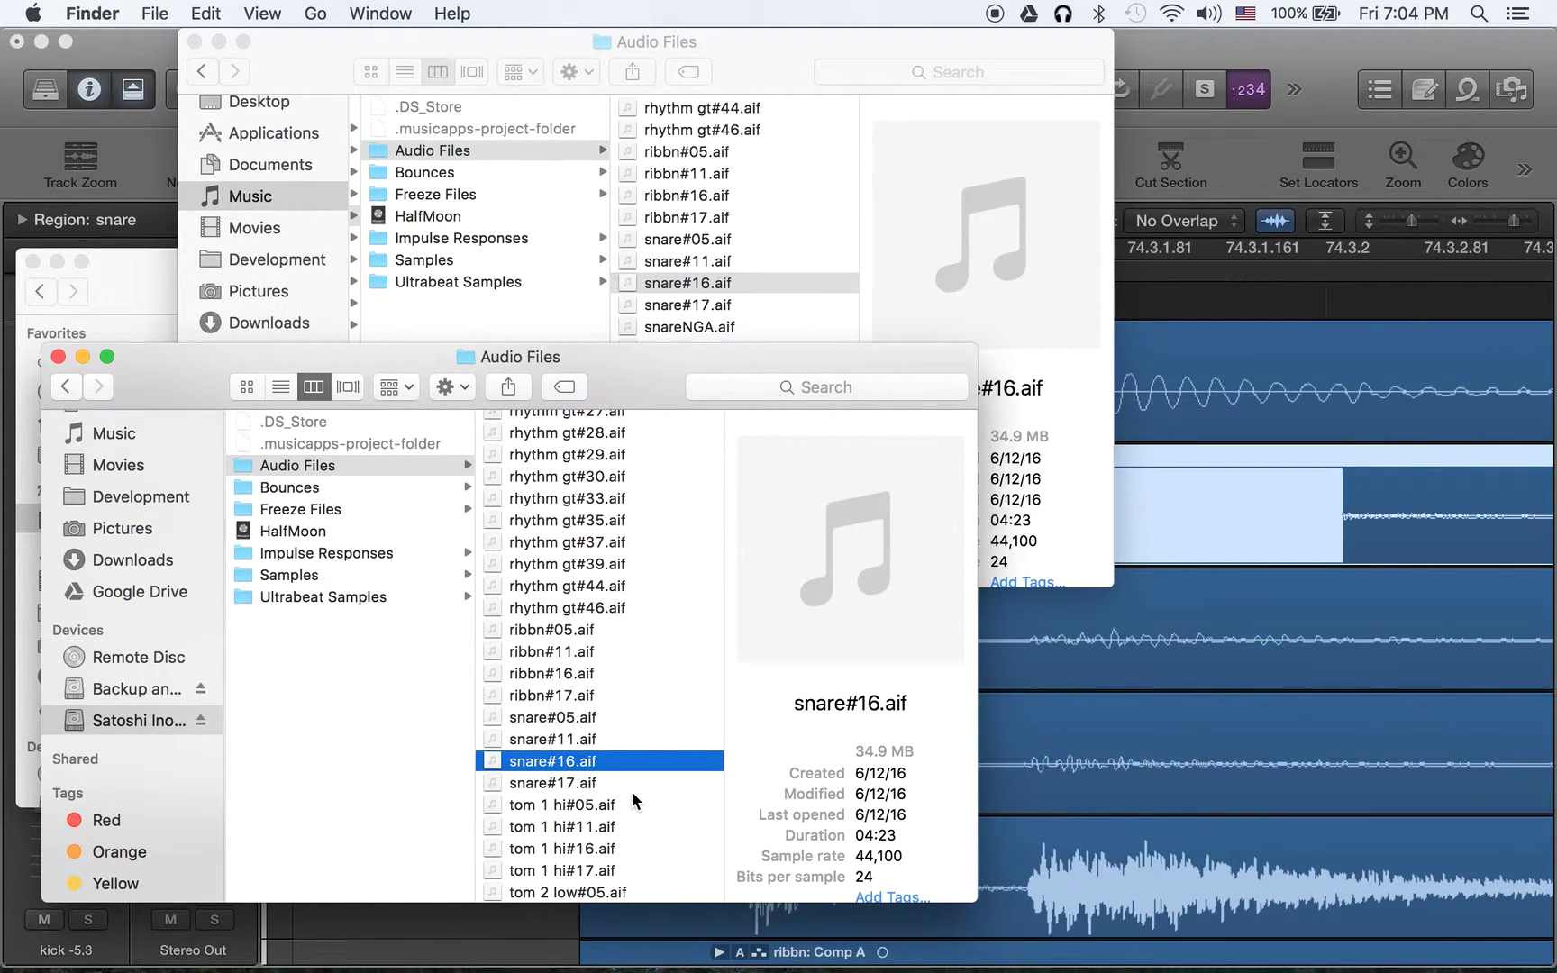
{"action": "key", "text": "space"}
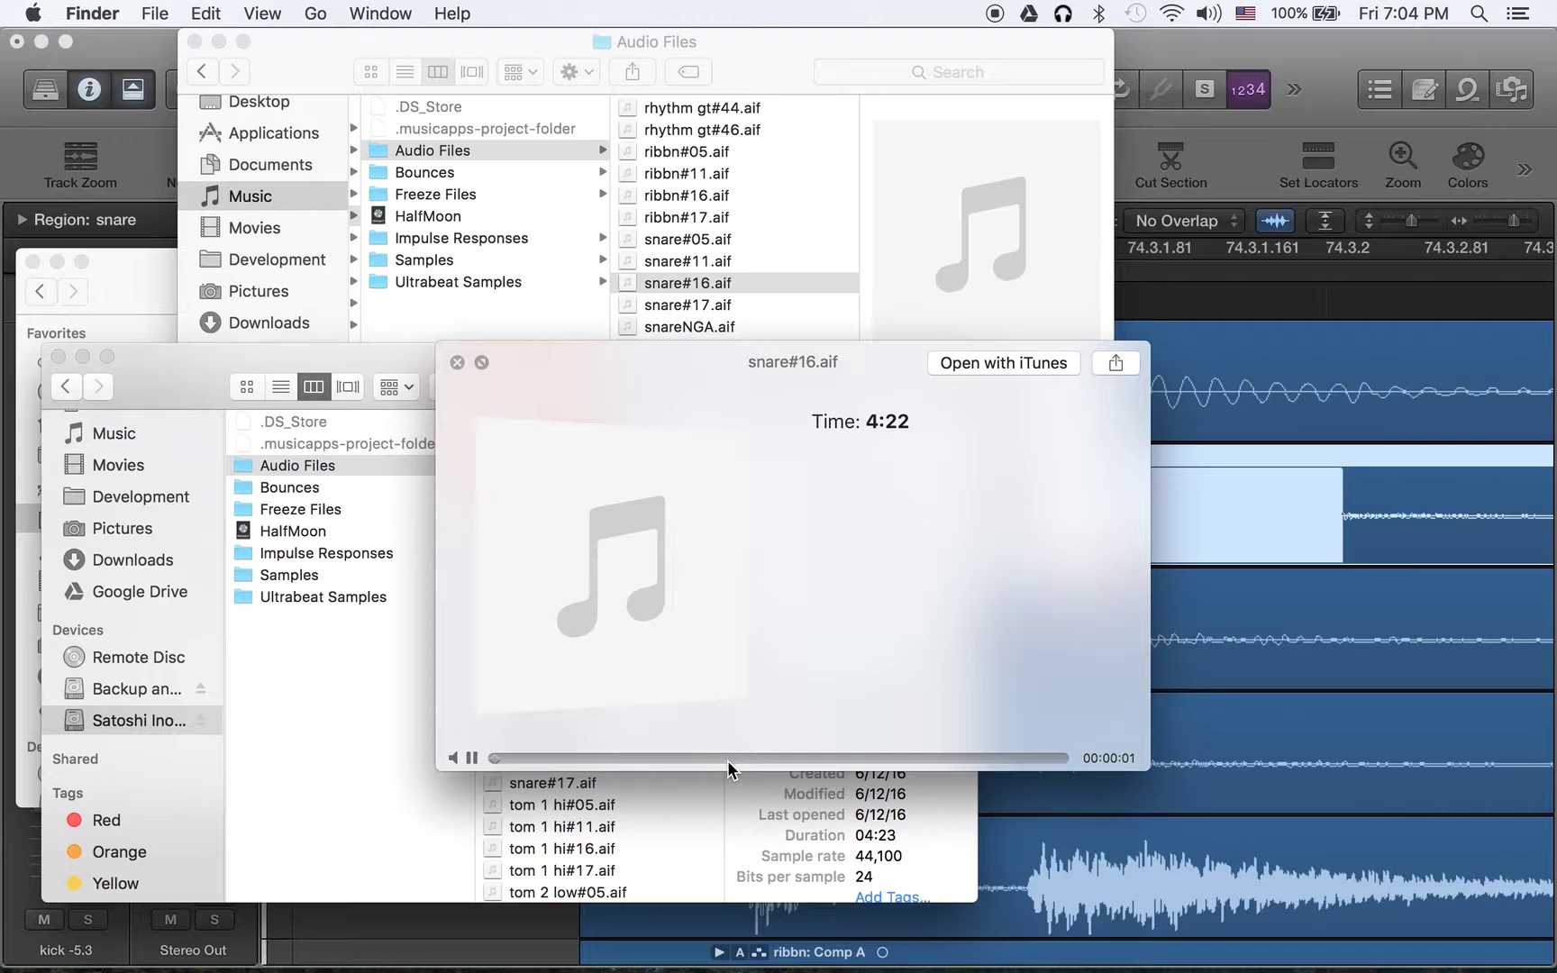
{"action": "left_click", "coordinate": [727, 758]}
{"action": "left_click_drag", "start_coordinate": [713, 755], "coordinate": [702, 755]}
{"action": "key", "text": "space"}
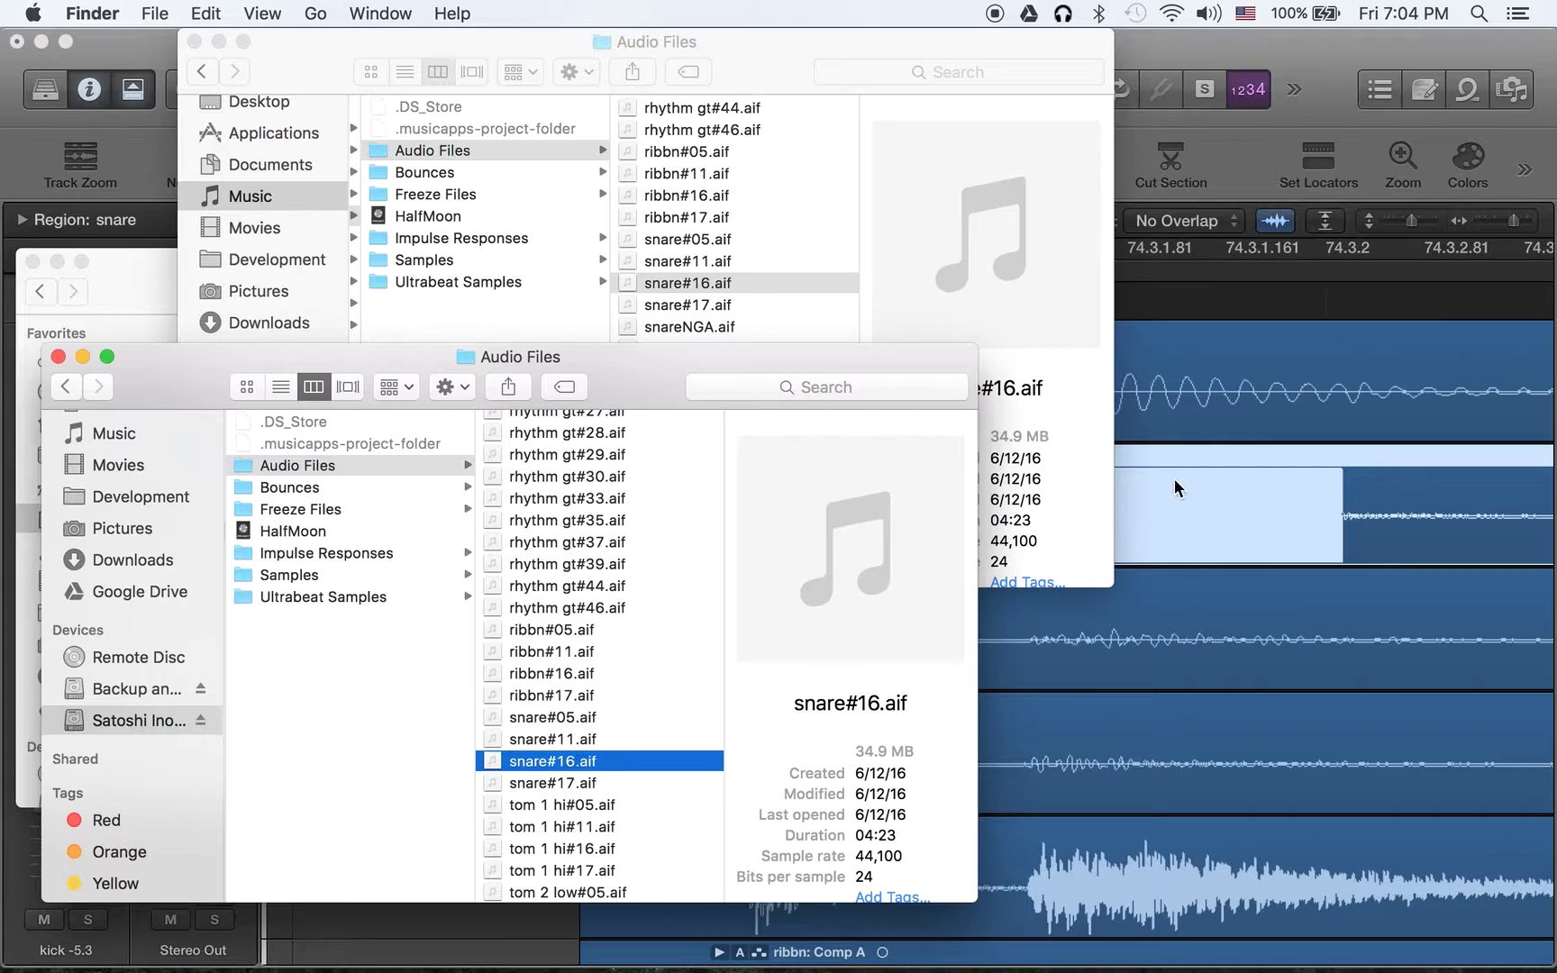
{"action": "mouse_move", "coordinate": [856, 567]}
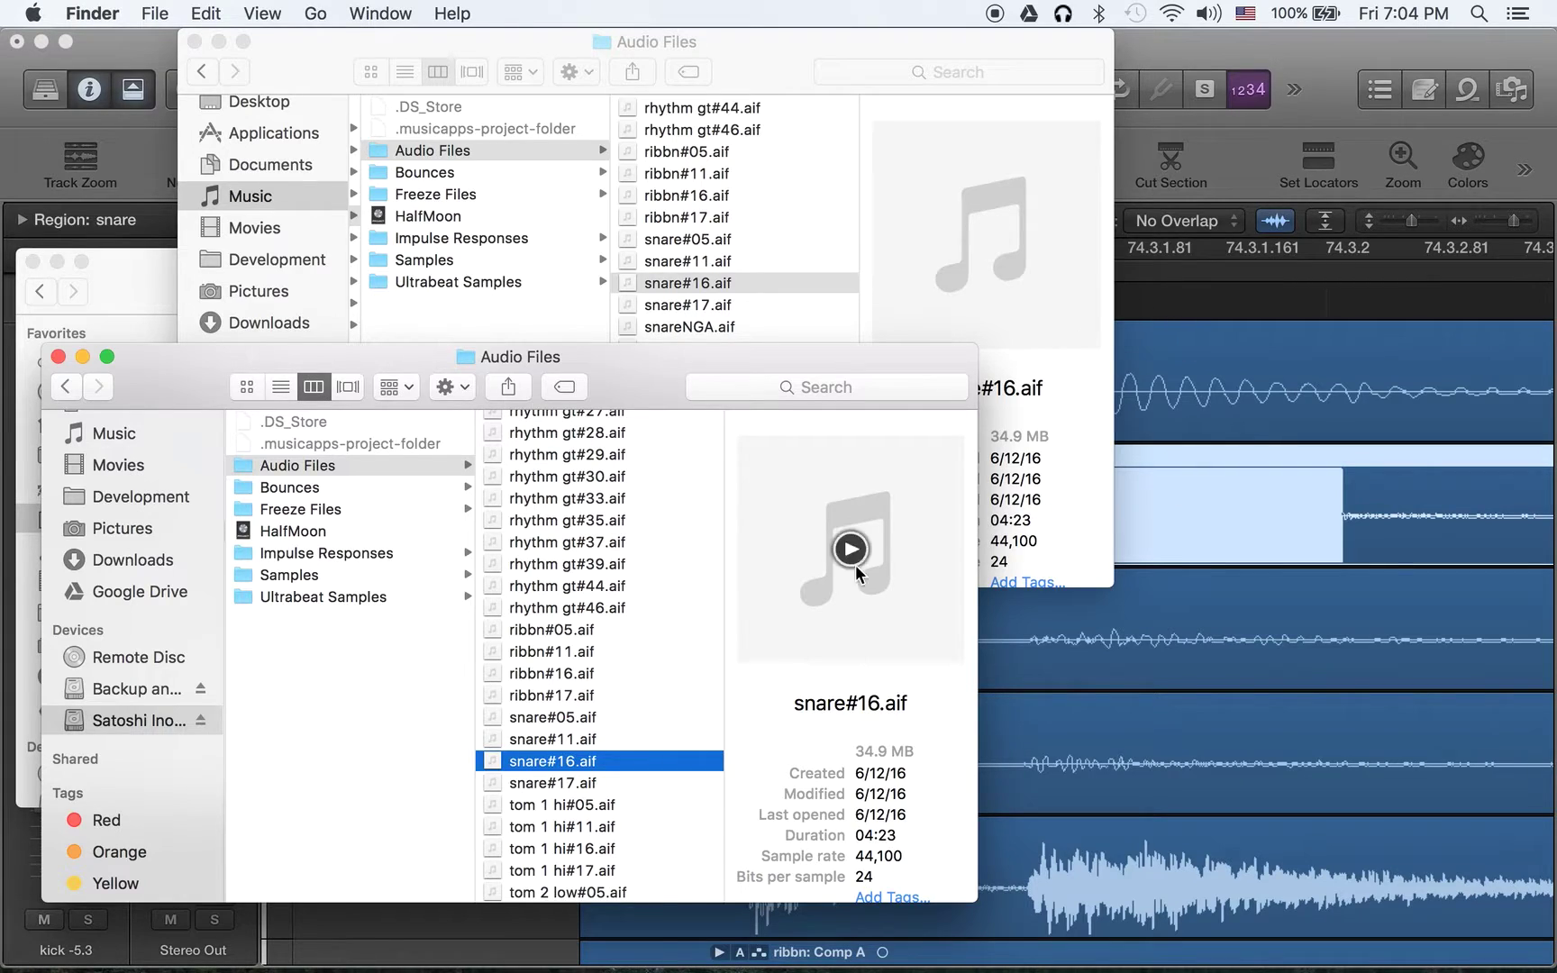
Step: Bring the HalfMoon Tracks window in Logic Pro X back in front of Finder
{"action": "left_click", "coordinate": [1152, 48]}
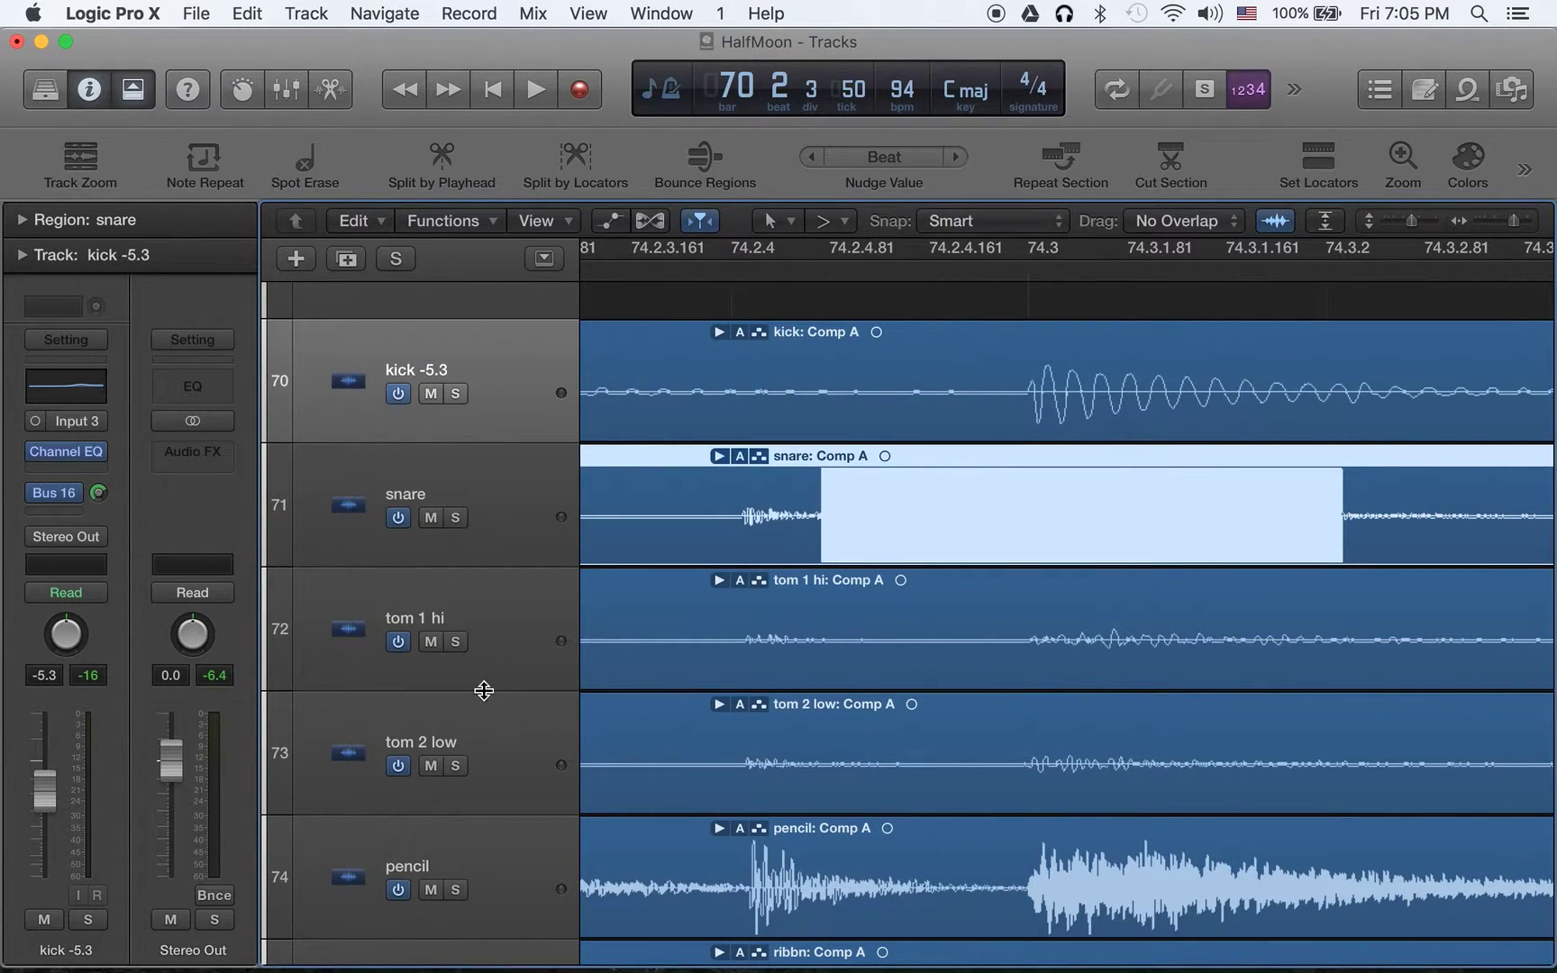